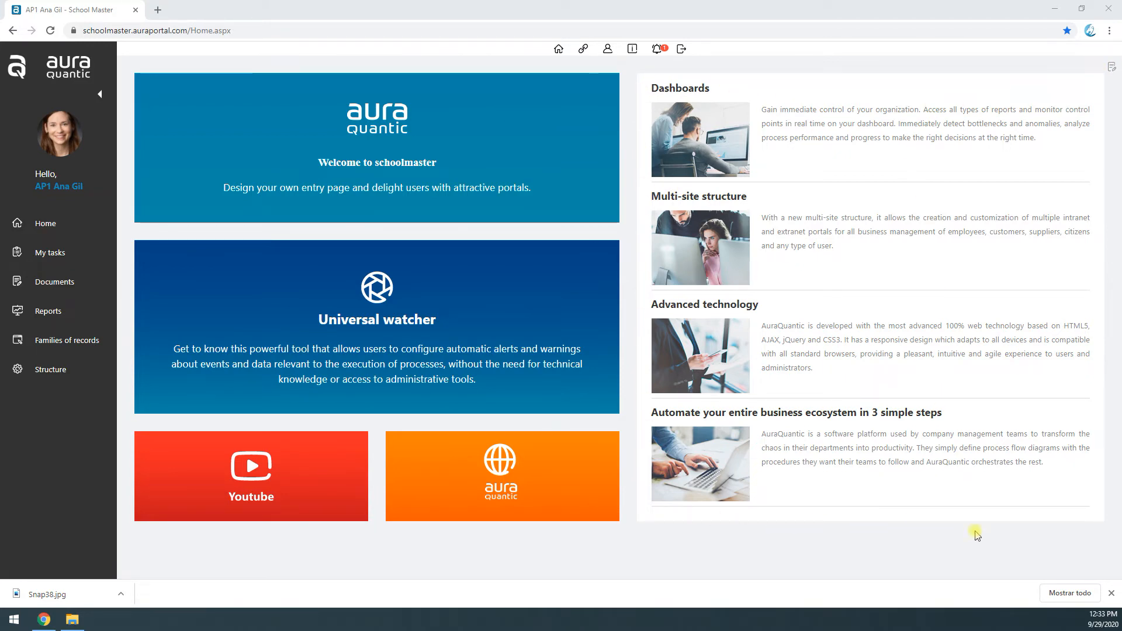
- Inspect which announcement class the home page's announcements publishing space uses and review its name, then close the class settings
{"action": "left_click", "coordinate": [1111, 594]}
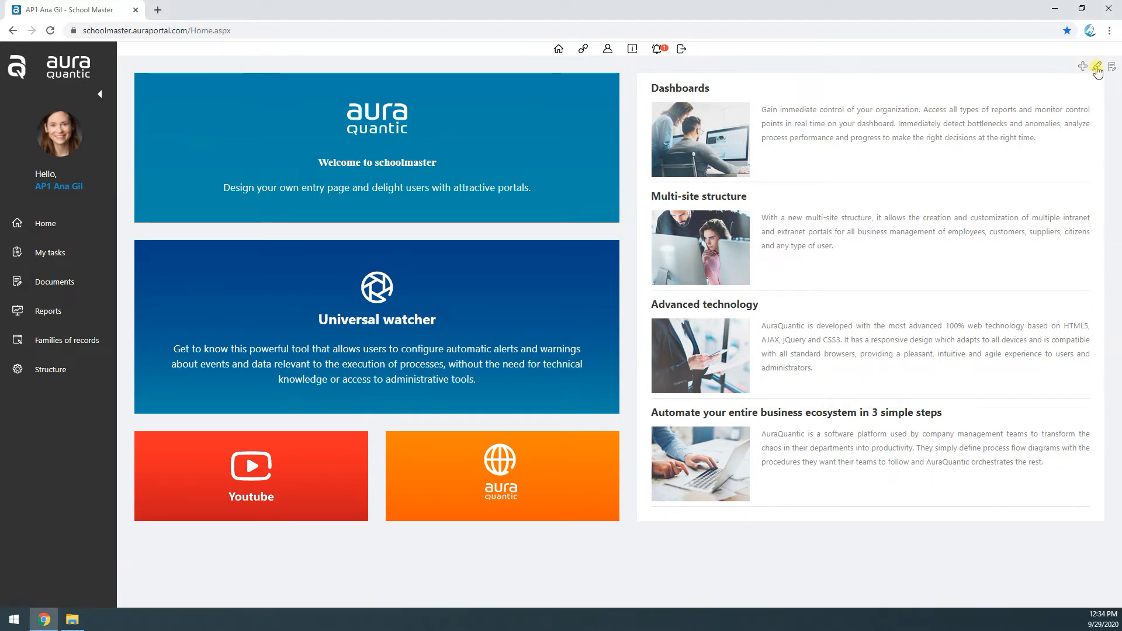
{"action": "left_click", "coordinate": [1097, 67]}
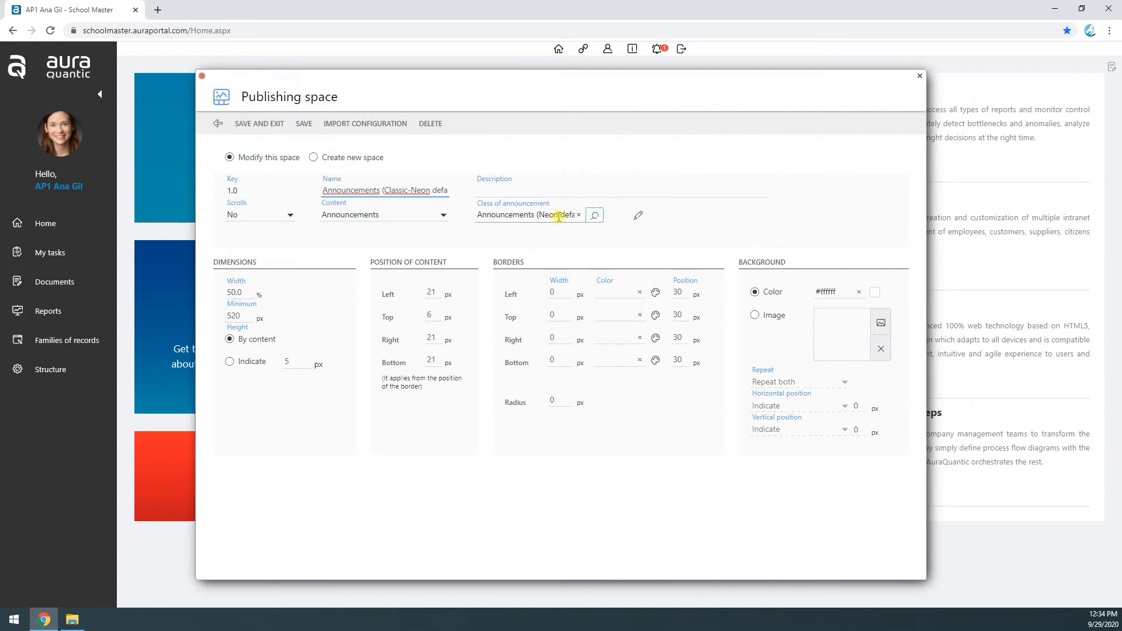
{"action": "left_click", "coordinate": [639, 216]}
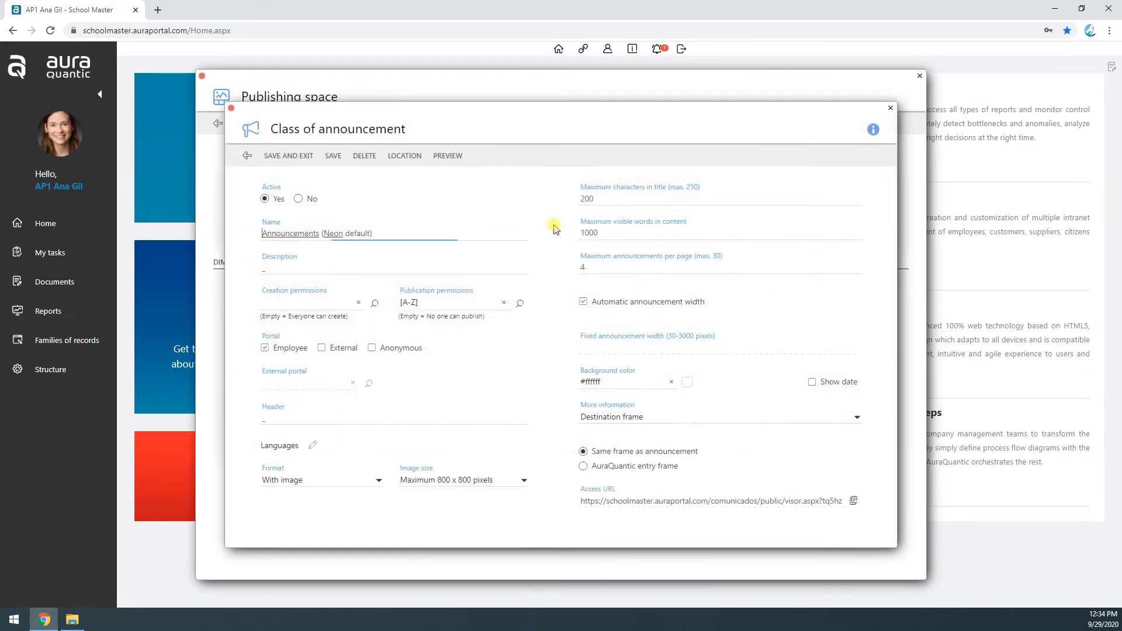
{"action": "left_click_drag", "start_coordinate": [406, 236], "coordinate": [255, 245]}
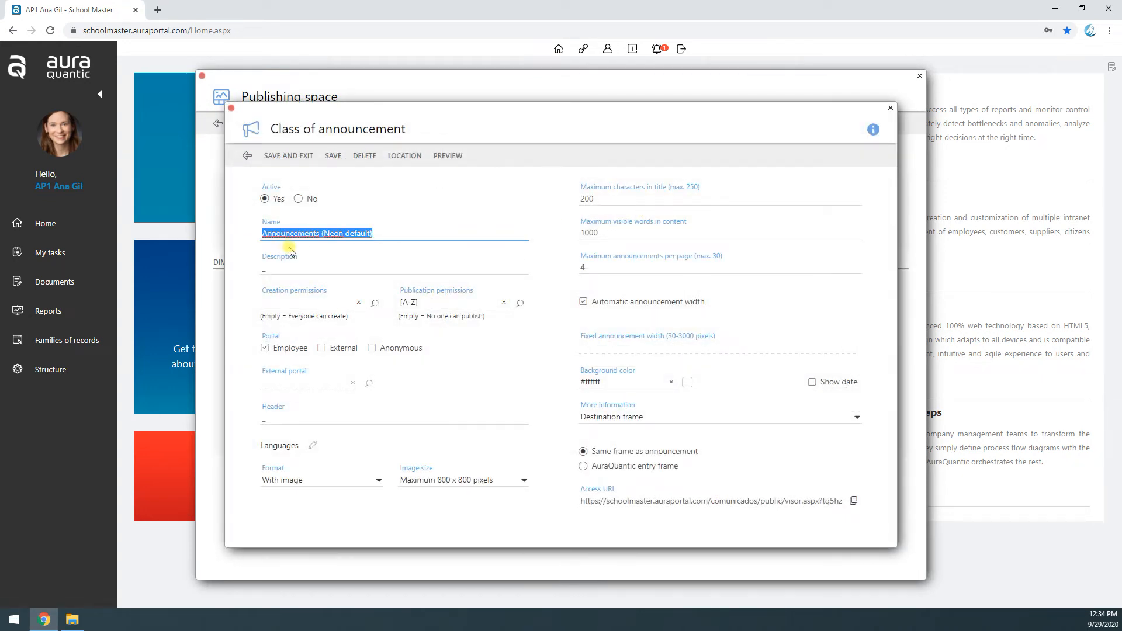
{"action": "left_click", "coordinate": [327, 234]}
{"action": "left_click_drag", "start_coordinate": [325, 234], "coordinate": [367, 233]}
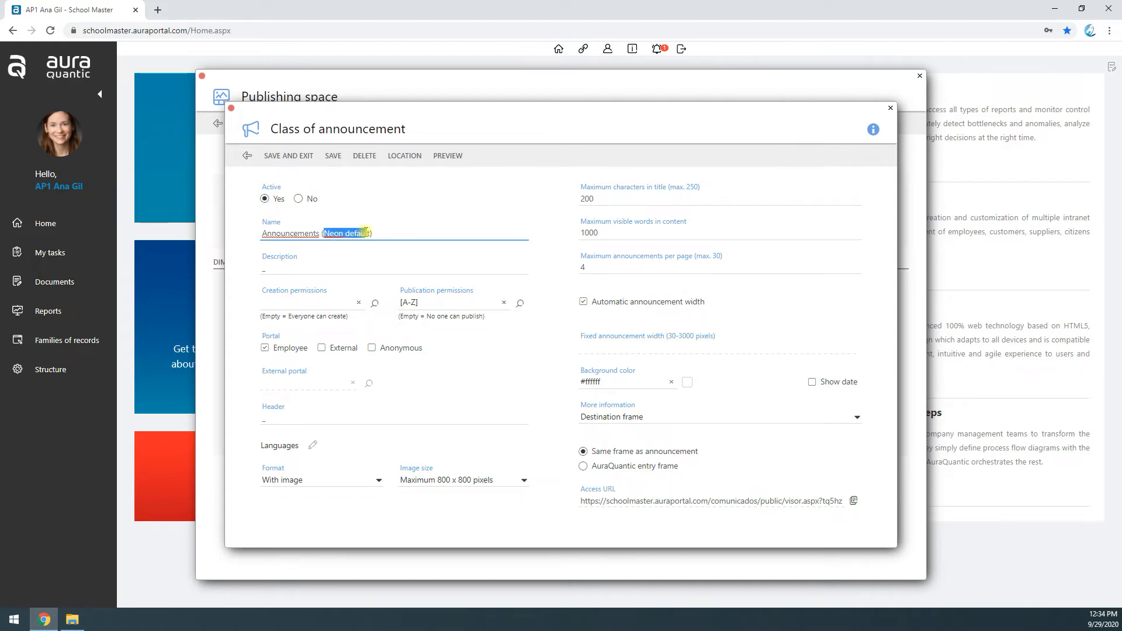
{"action": "left_click", "coordinate": [231, 108]}
- Create a new class of announcement in the Content management structure and name it "Course DEMO"
{"action": "left_click", "coordinate": [48, 369]}
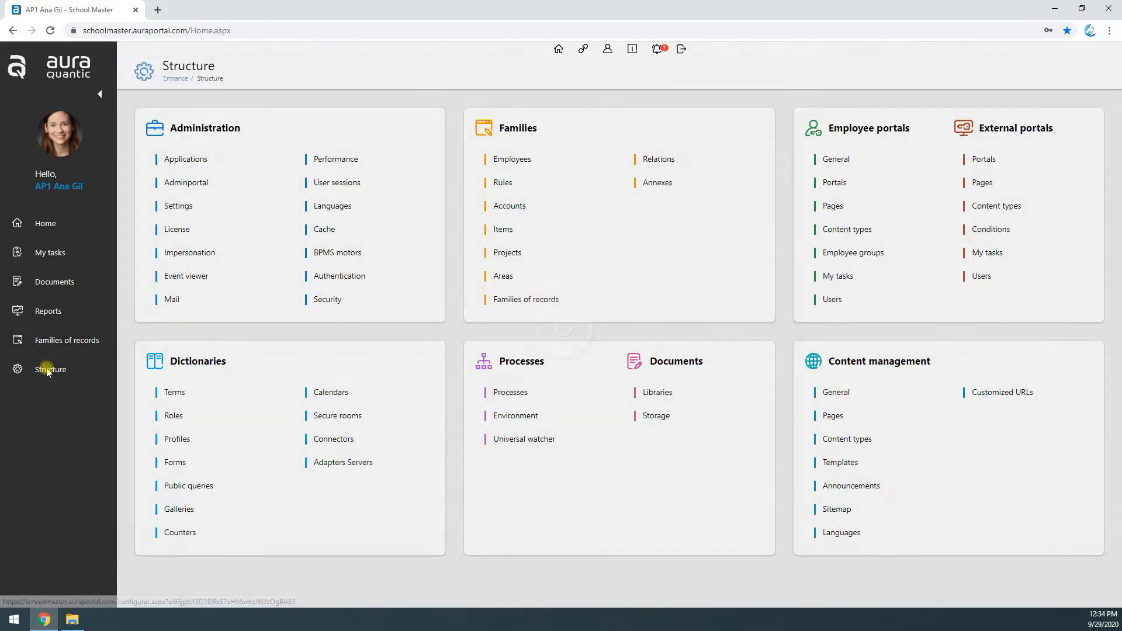
{"action": "left_click", "coordinate": [851, 490]}
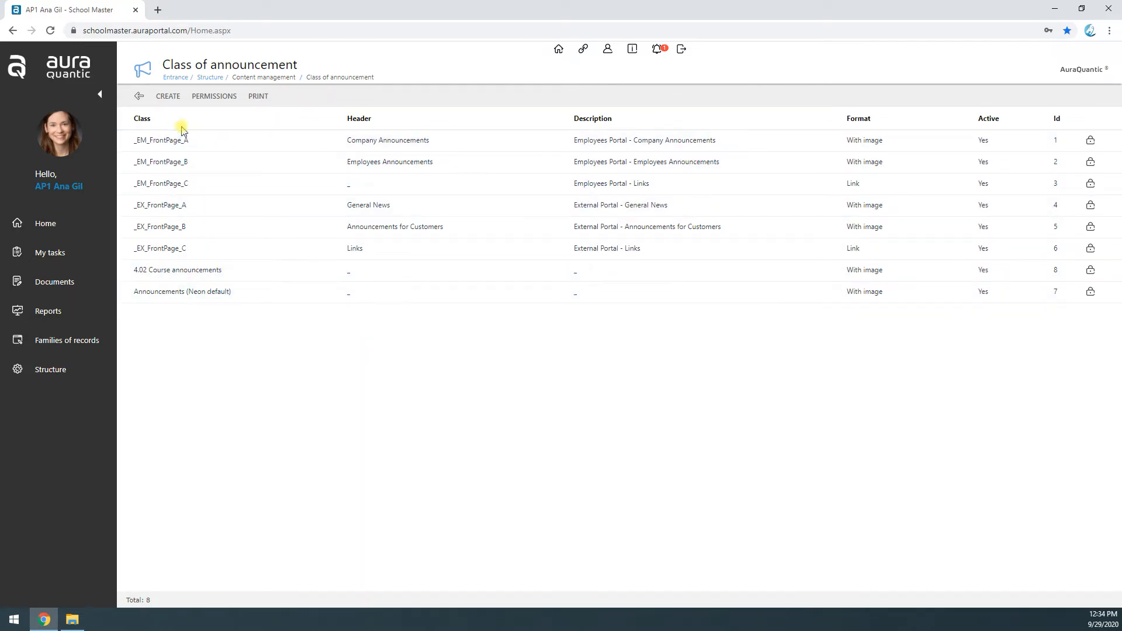
{"action": "left_click", "coordinate": [166, 100]}
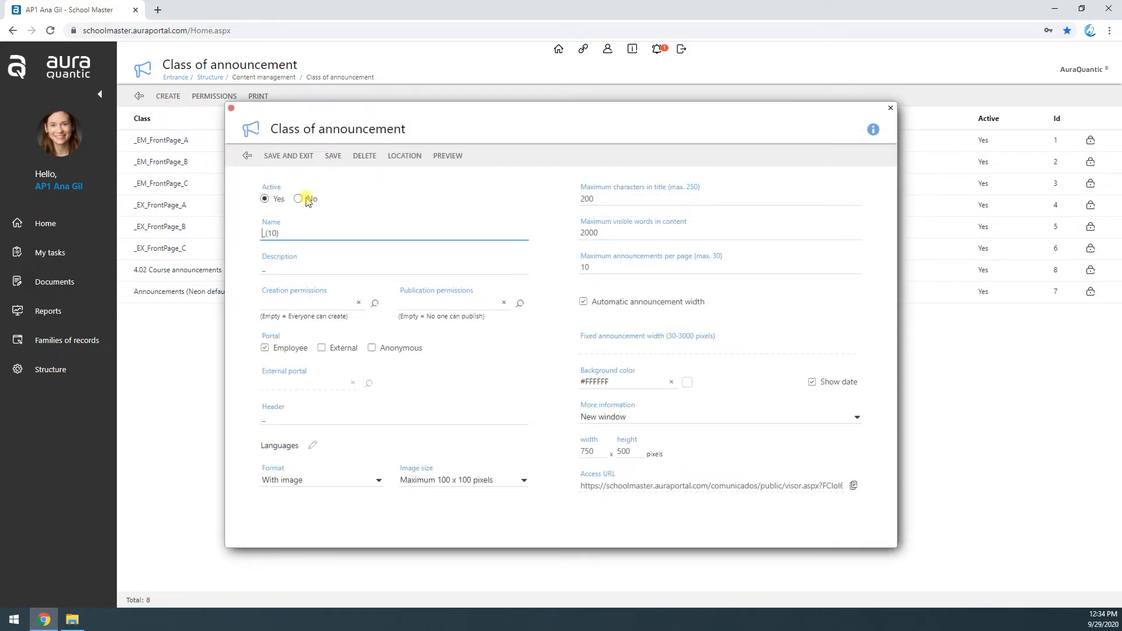
{"action": "left_click_drag", "start_coordinate": [287, 232], "coordinate": [223, 239]}
{"action": "type", "text": "Course DEMO"}
- Assign the employee group [A-Z] to the class's publication permissions
{"action": "left_click_drag", "start_coordinate": [288, 316], "coordinate": [343, 317]}
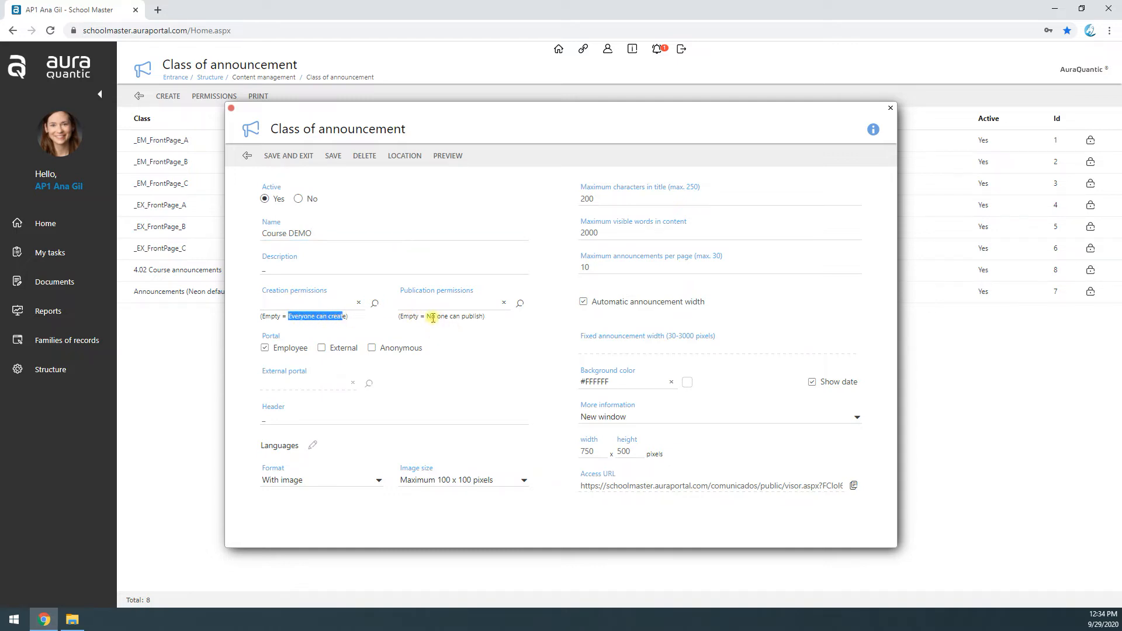
{"action": "left_click_drag", "start_coordinate": [433, 318], "coordinate": [477, 326]}
{"action": "left_click", "coordinate": [472, 316]}
{"action": "left_click", "coordinate": [519, 304]}
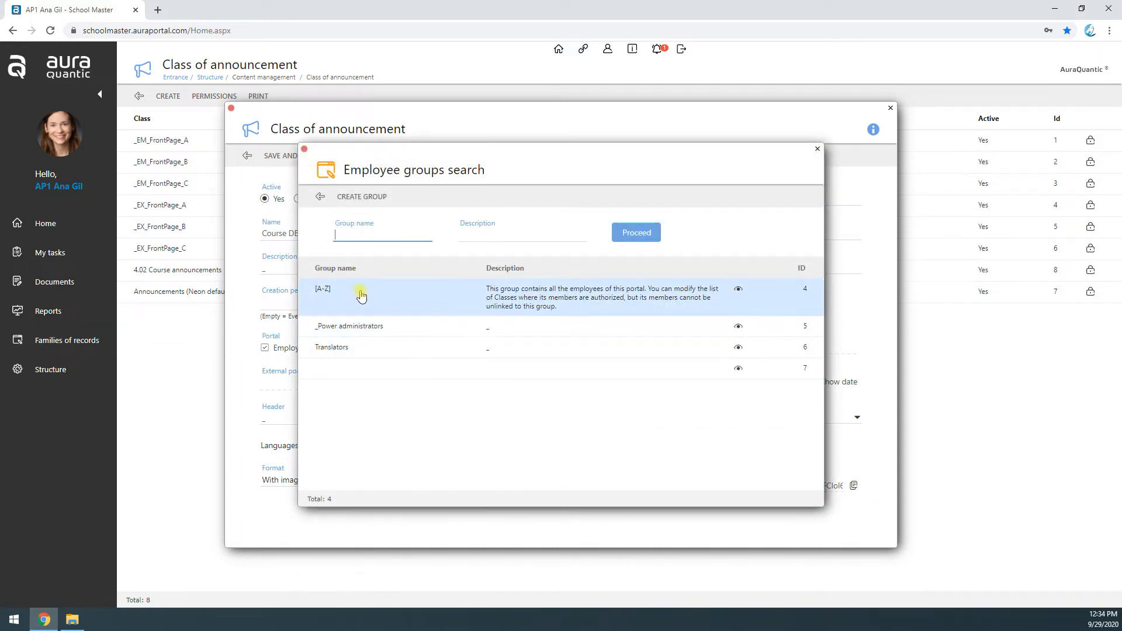
{"action": "left_click", "coordinate": [433, 301]}
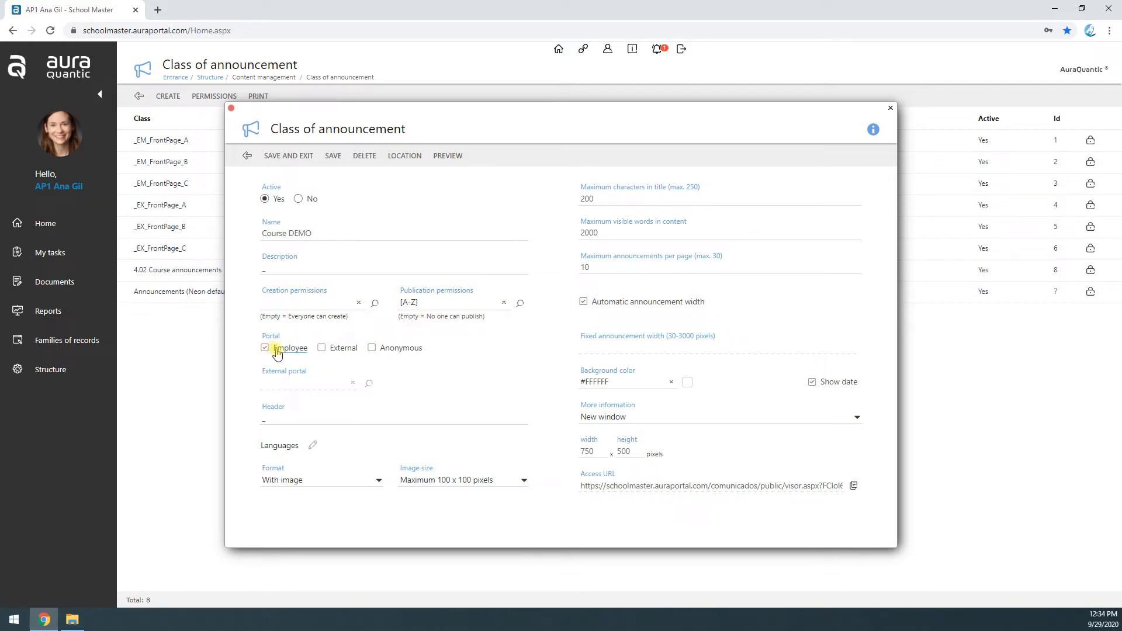
- Make the class available on the External and Anonymous portals as well as Employee
{"action": "left_click", "coordinate": [321, 348]}
{"action": "left_click", "coordinate": [371, 348]}
{"action": "left_click", "coordinate": [264, 349]}
{"action": "left_click", "coordinate": [321, 348]}
{"action": "left_click", "coordinate": [322, 348]}
{"action": "left_click", "coordinate": [264, 349]}
- Choose the With image format, set the image size to Maximum 200 x 200 pixels, and save the class
{"action": "left_click", "coordinate": [263, 419]}
{"action": "left_click", "coordinate": [259, 418]}
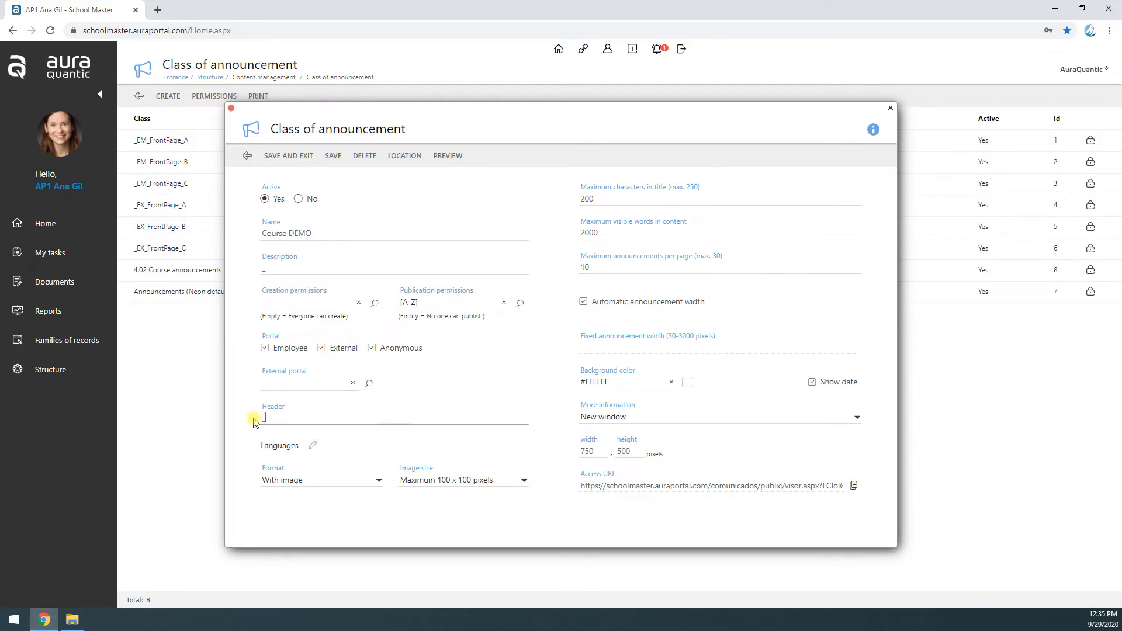
{"action": "left_click", "coordinate": [313, 481]}
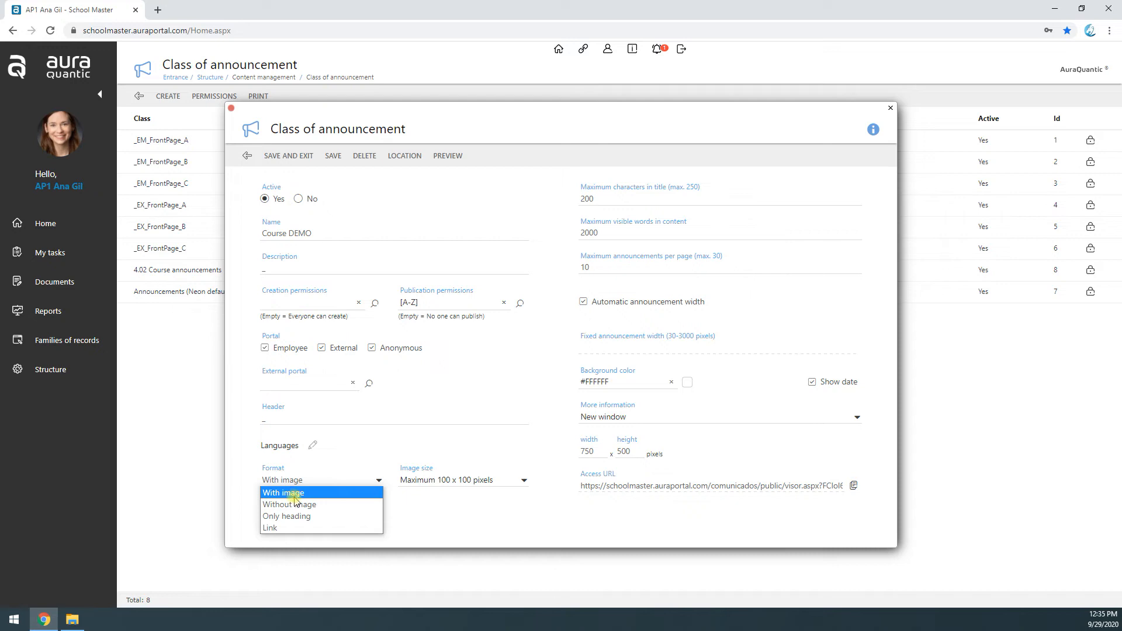
{"action": "left_click", "coordinate": [298, 494]}
{"action": "left_click", "coordinate": [450, 480]}
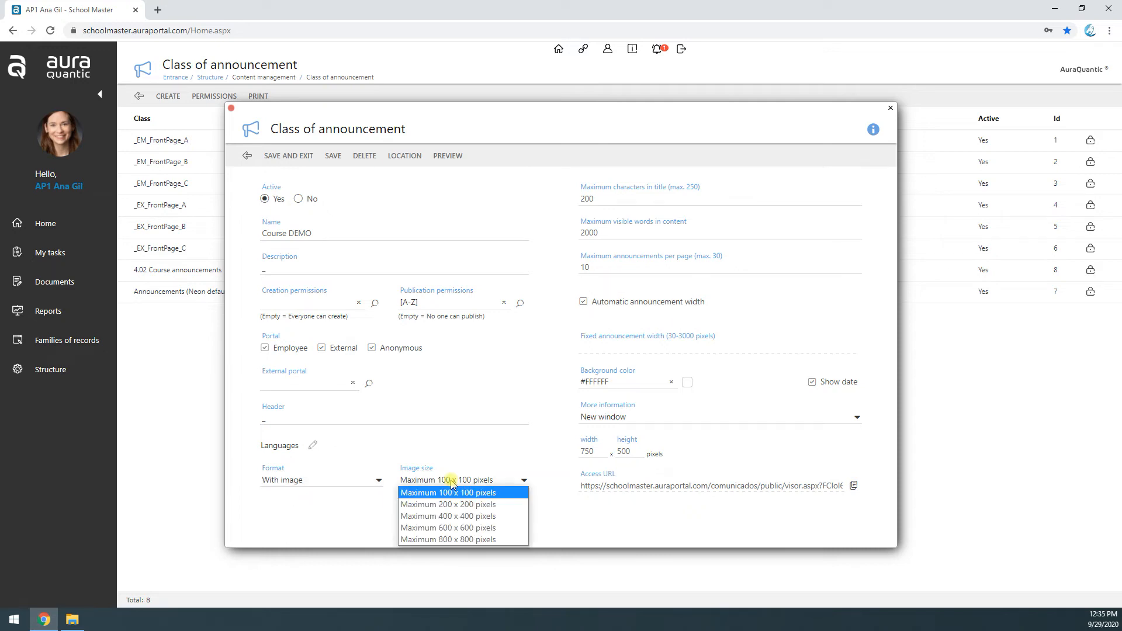
{"action": "left_click", "coordinate": [466, 506]}
{"action": "left_click", "coordinate": [646, 193]}
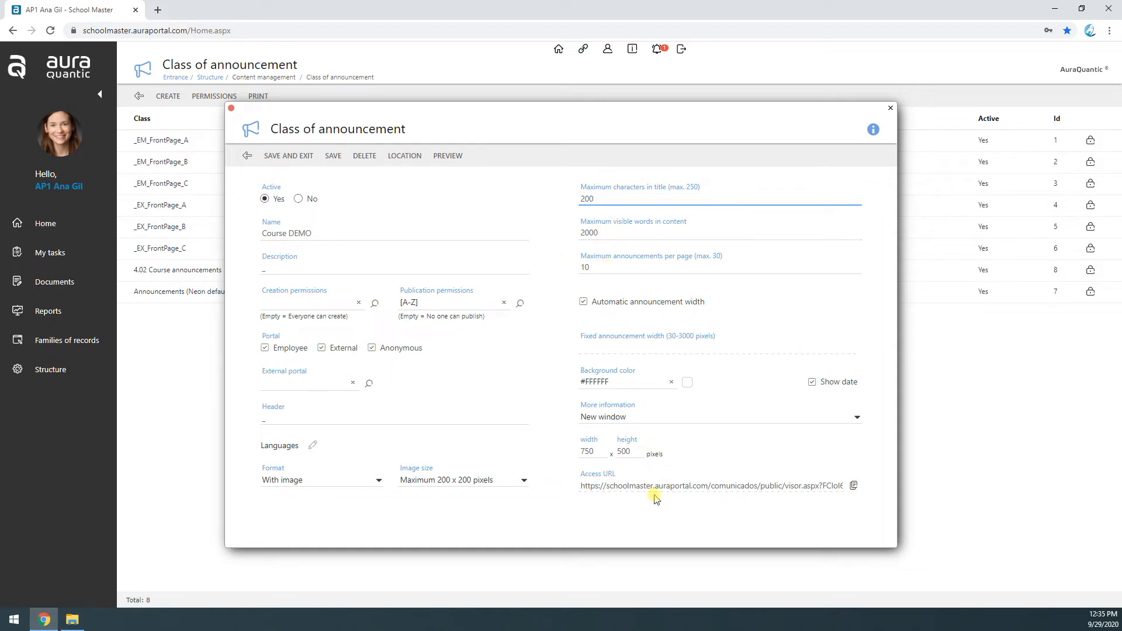
{"action": "left_click", "coordinate": [333, 156]}
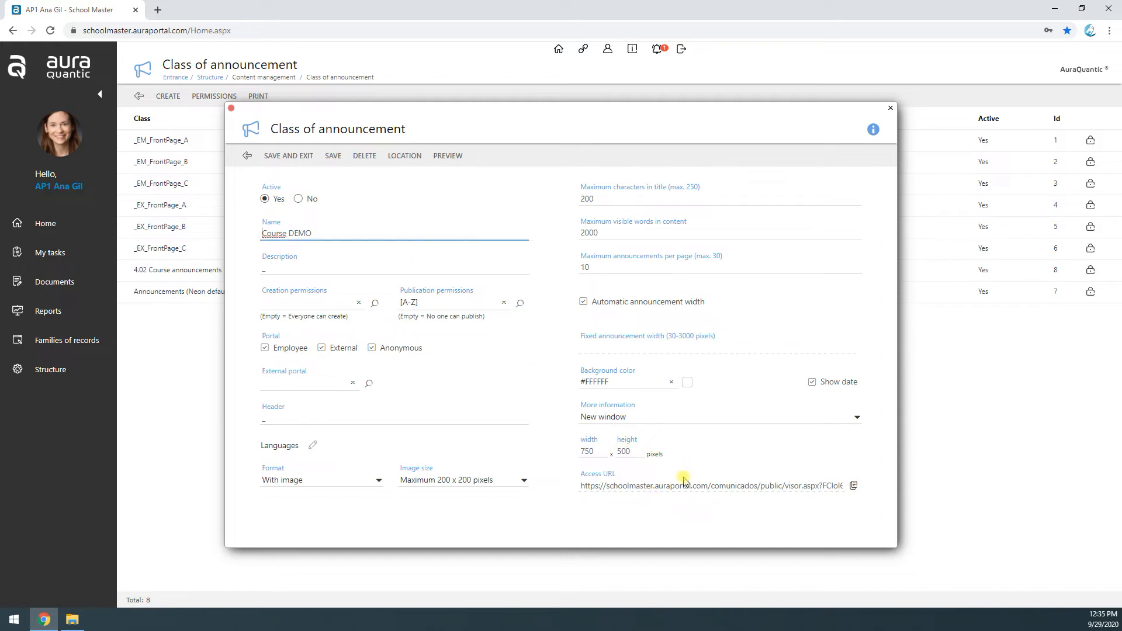
- Copy the class's access URL and open it in a new browser tab
{"action": "left_click", "coordinate": [588, 486]}
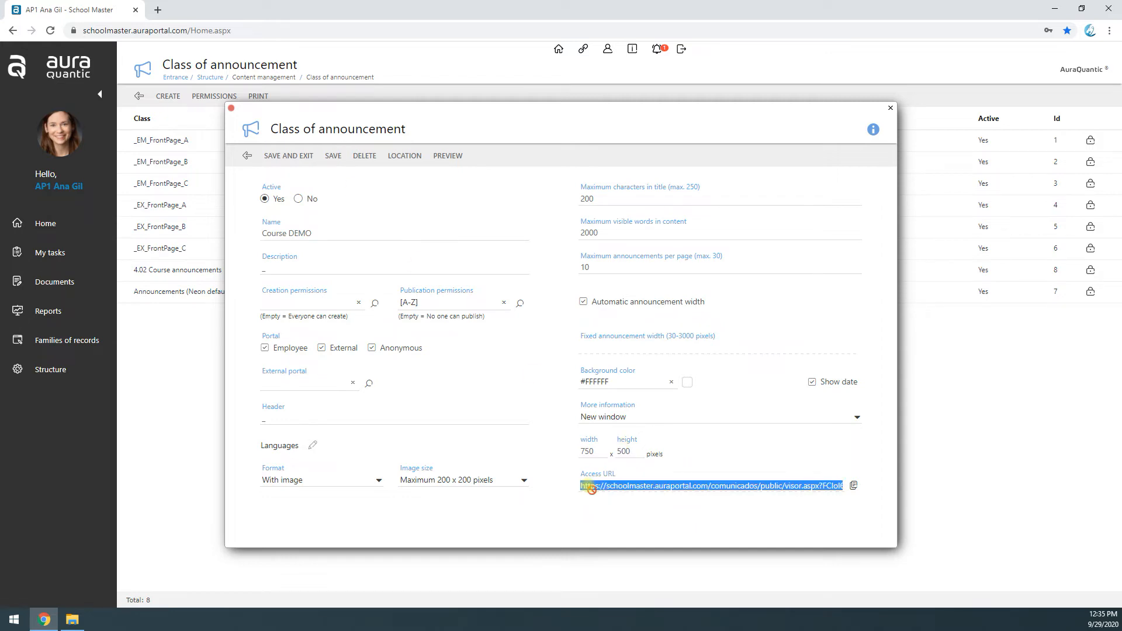
{"action": "left_click", "coordinate": [852, 490]}
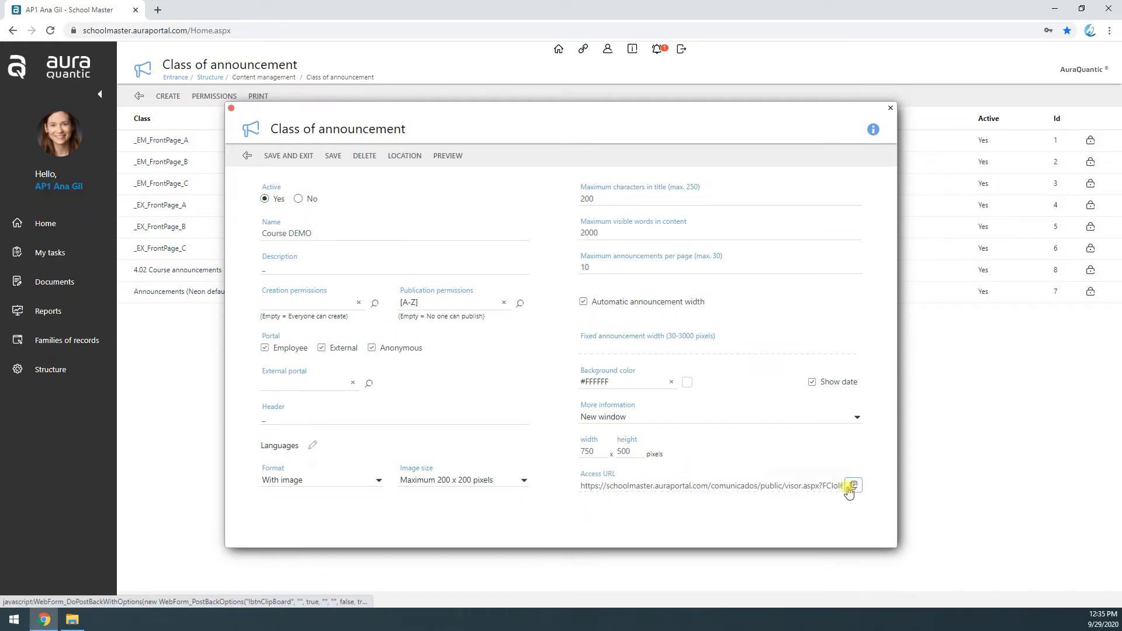
{"action": "left_click", "coordinate": [158, 11]}
{"action": "key", "text": "ctrl+v"}
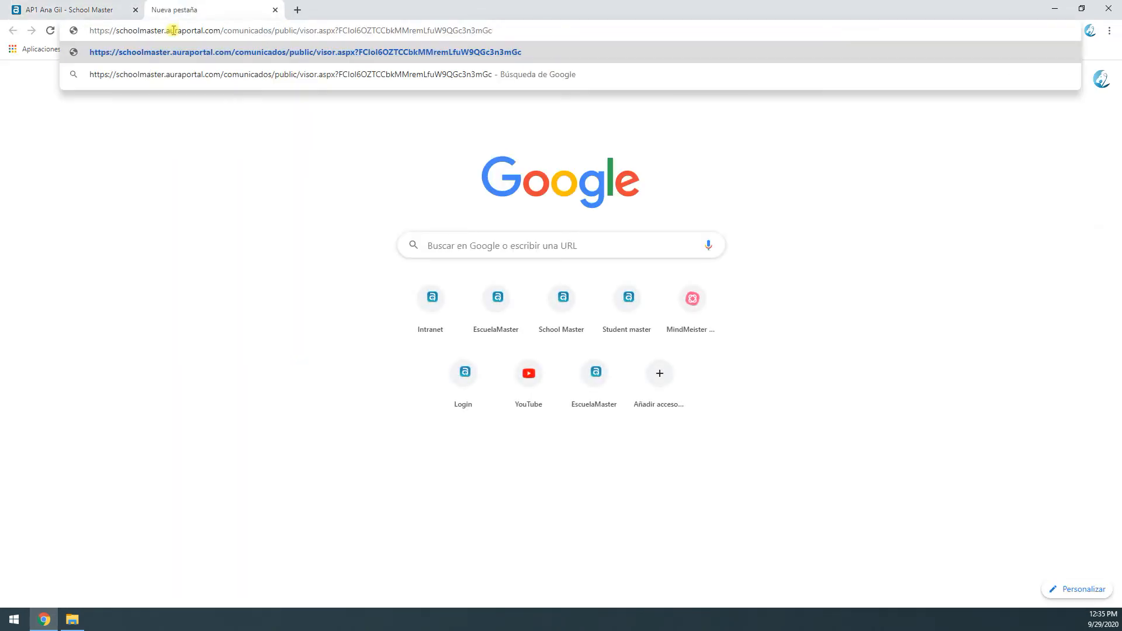
{"action": "key", "text": "Return"}
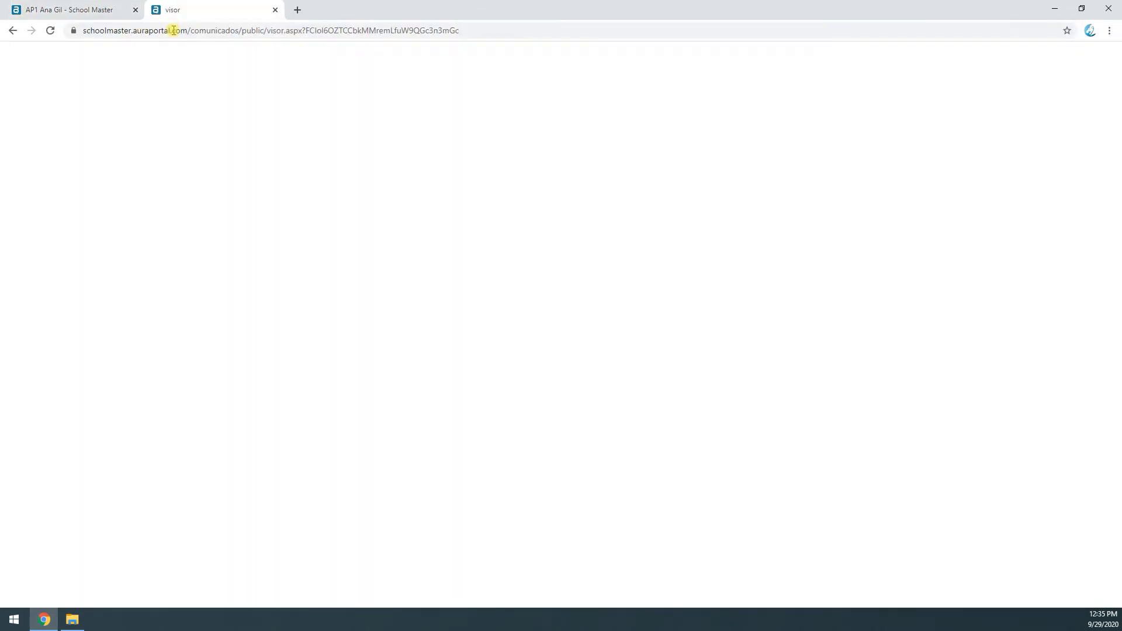
- Set the announcement class's header to "Course DEMO" and save the class
{"action": "left_click", "coordinate": [84, 13]}
{"action": "left_click", "coordinate": [325, 237]}
{"action": "left_click", "coordinate": [292, 267]}
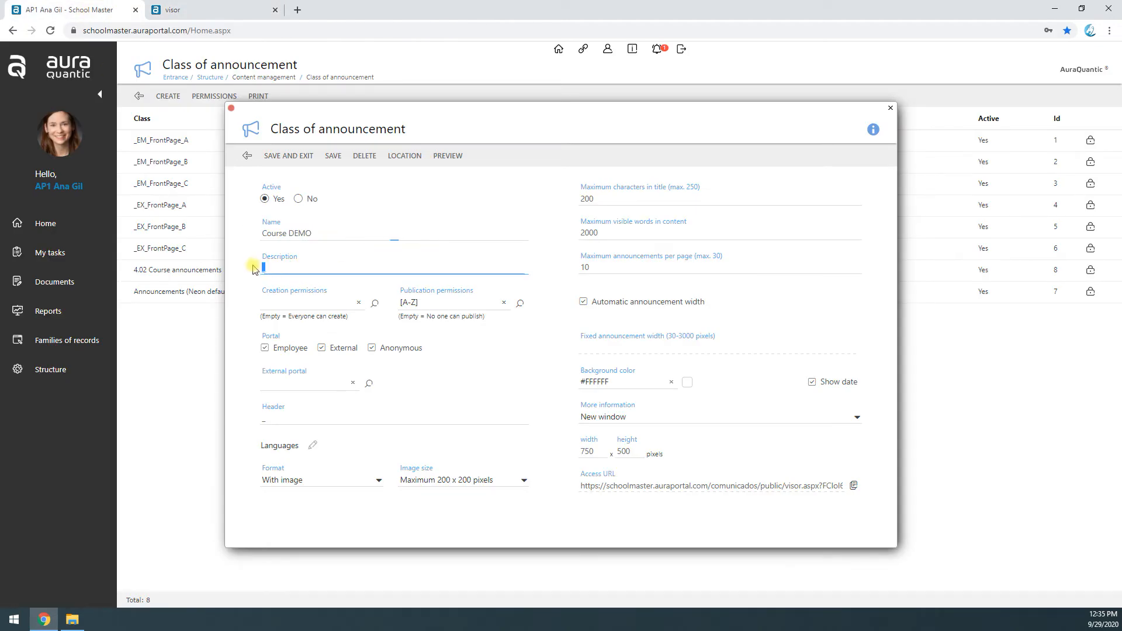
{"action": "left_click", "coordinate": [289, 421]}
{"action": "key", "text": "ctrl+v"}
{"action": "left_click", "coordinate": [331, 155]}
- Reload the public page of the announcement class to check its header, and close the class settings
{"action": "left_click", "coordinate": [207, 6]}
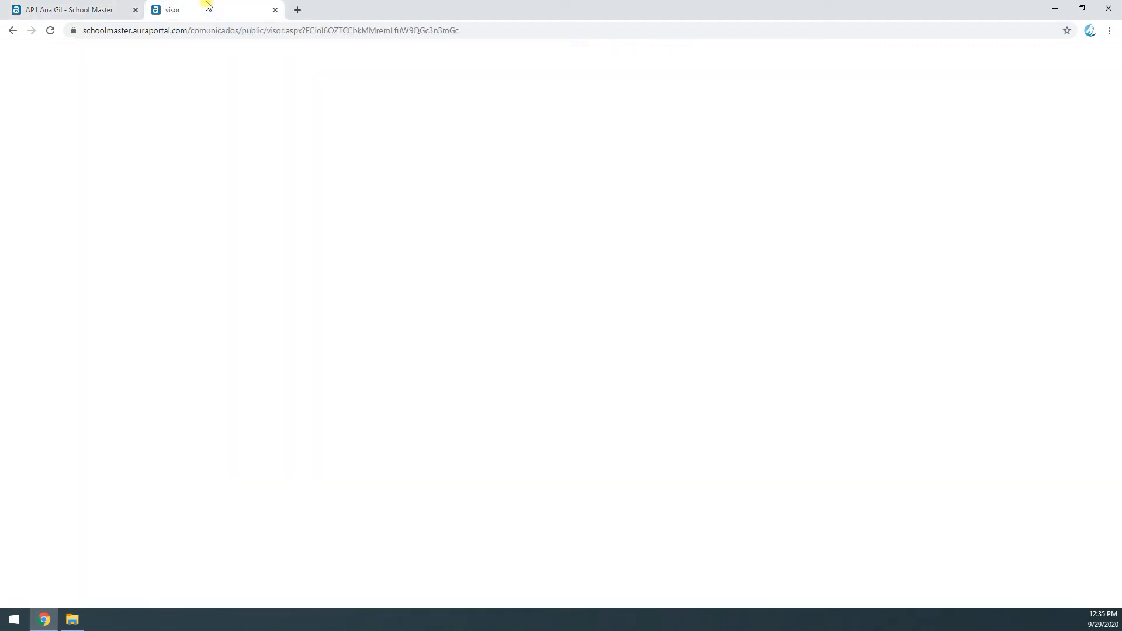
{"action": "left_click", "coordinate": [53, 30]}
{"action": "left_click_drag", "start_coordinate": [5, 48], "coordinate": [1, 49]}
{"action": "left_click", "coordinate": [82, 9]}
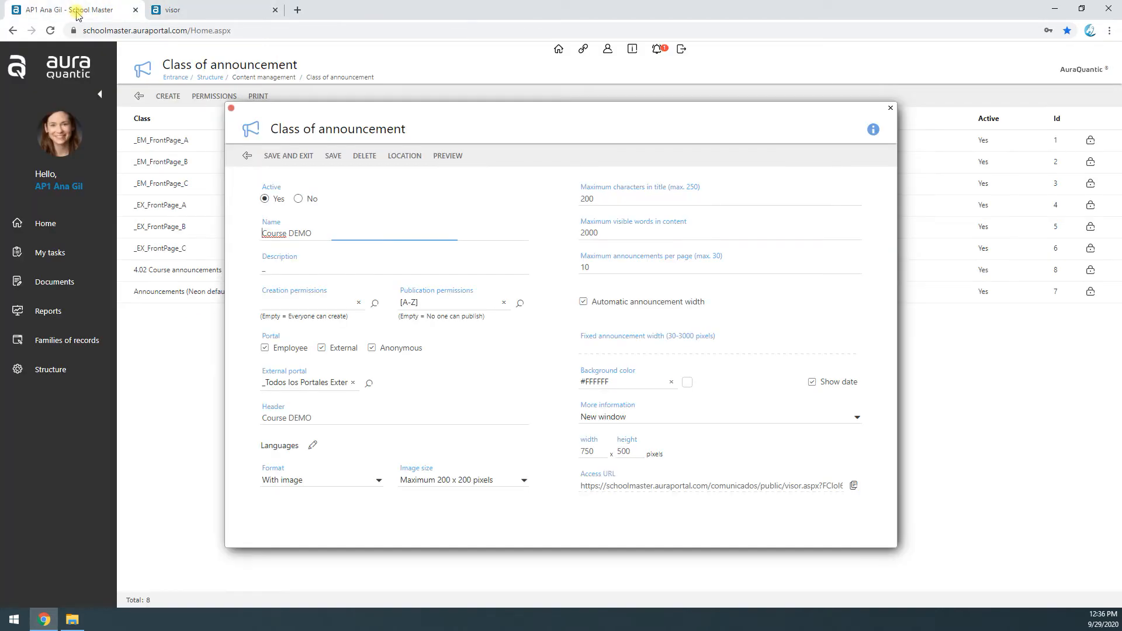
{"action": "left_click", "coordinate": [232, 109]}
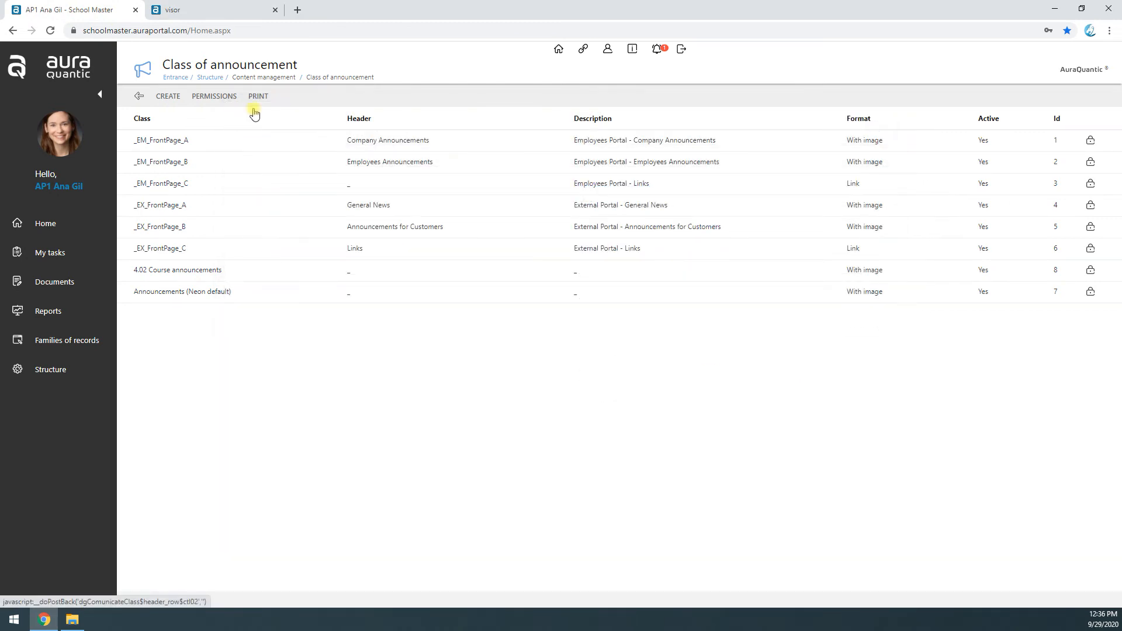
- Create an announcement in class _EM_FrontPage_A titled "Gartner Top 10 Strategic Technology Trends for 2020"
{"action": "left_click", "coordinate": [658, 51]}
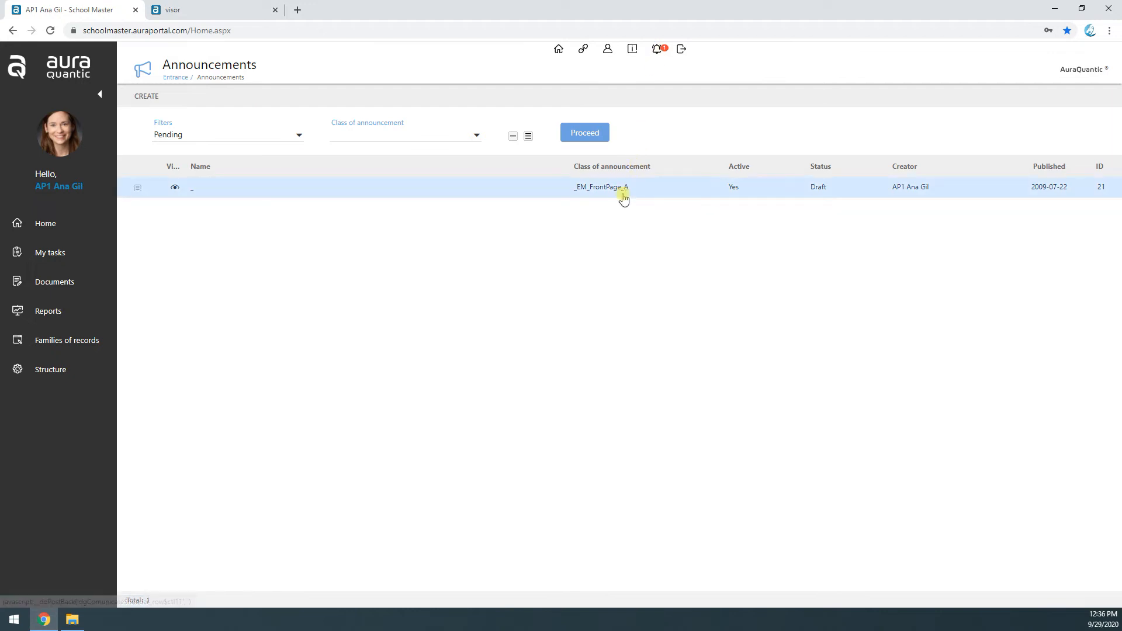
{"action": "left_click", "coordinate": [145, 97]}
{"action": "left_click", "coordinate": [208, 202]}
{"action": "key", "text": "ctrl+v"}
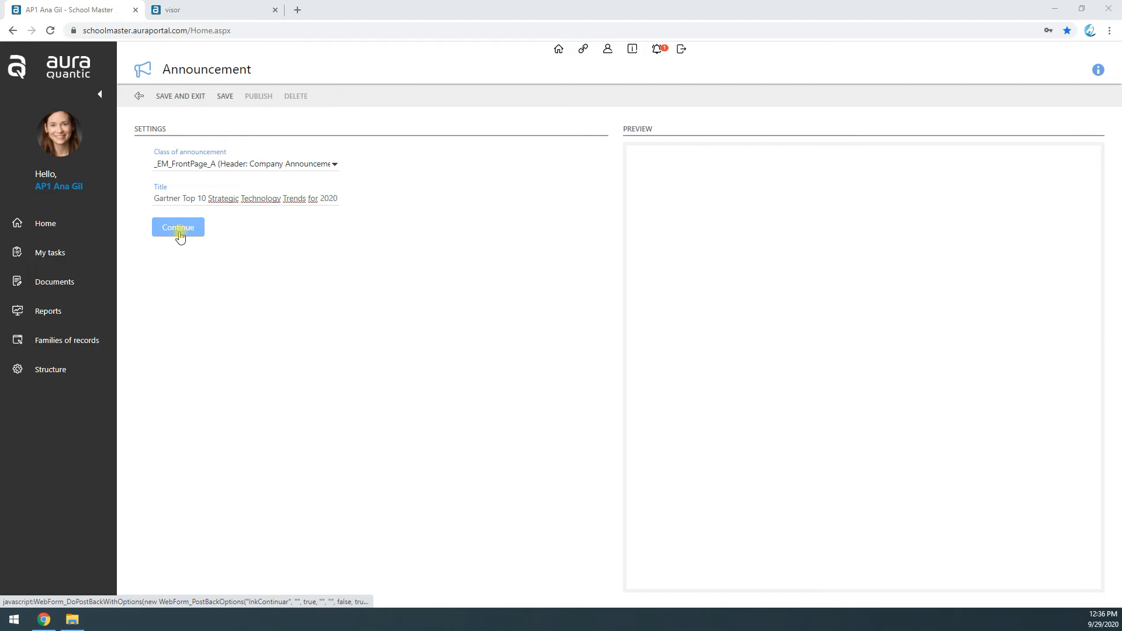
{"action": "left_click", "coordinate": [179, 228]}
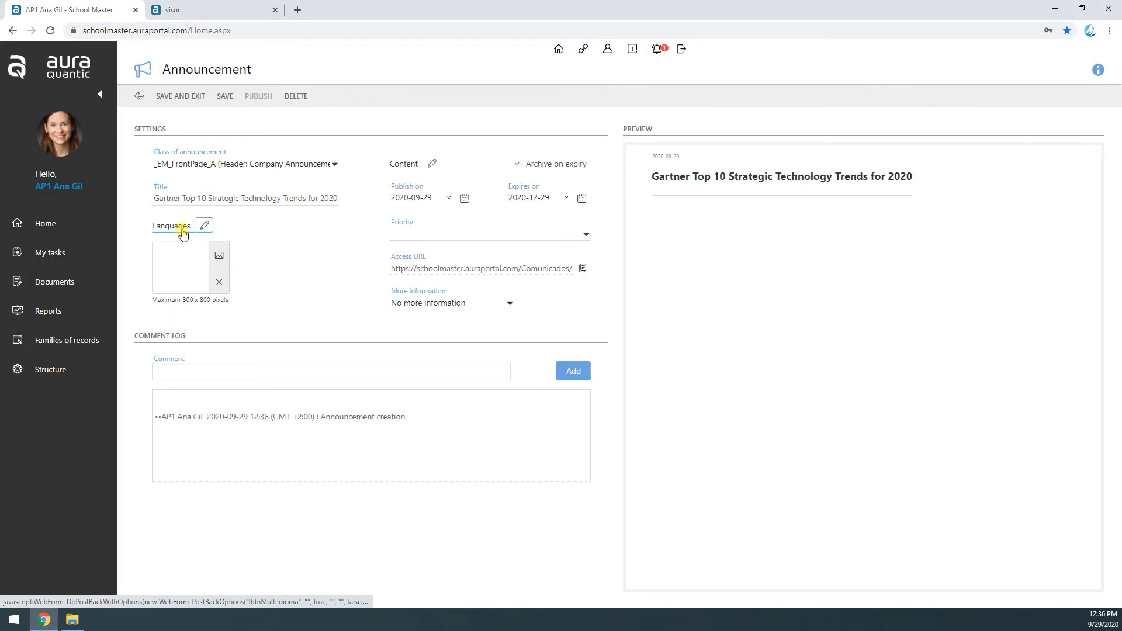
- Paste the copied two-paragraph text about human augmentation as the announcement's content, then save and exit the editor
{"action": "left_click", "coordinate": [432, 164]}
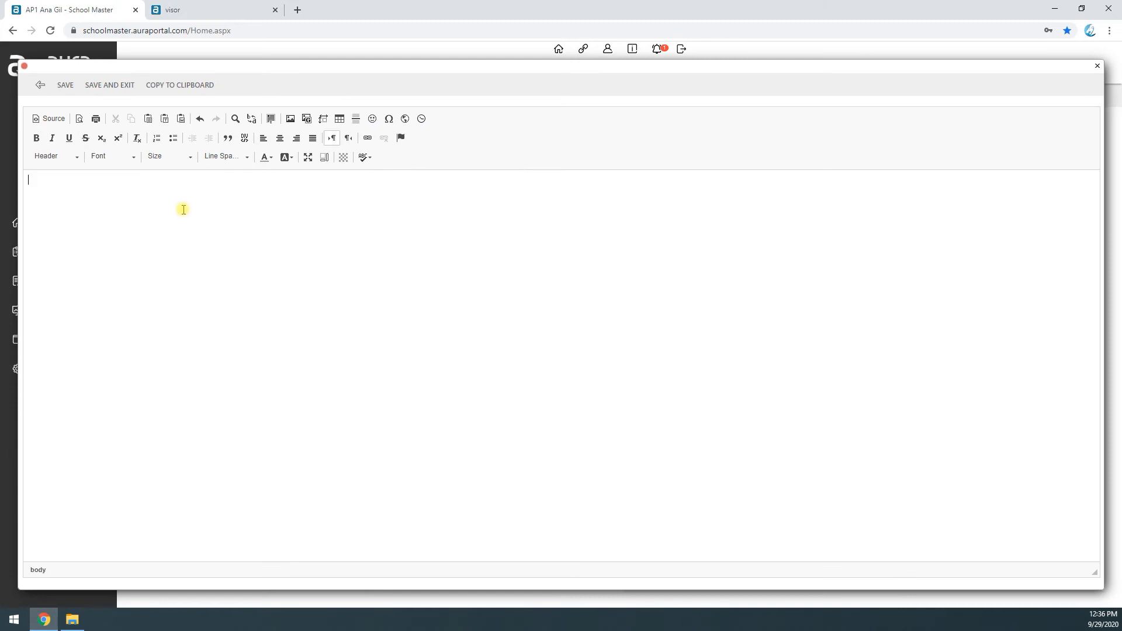
{"action": "key", "text": "ctrl+v"}
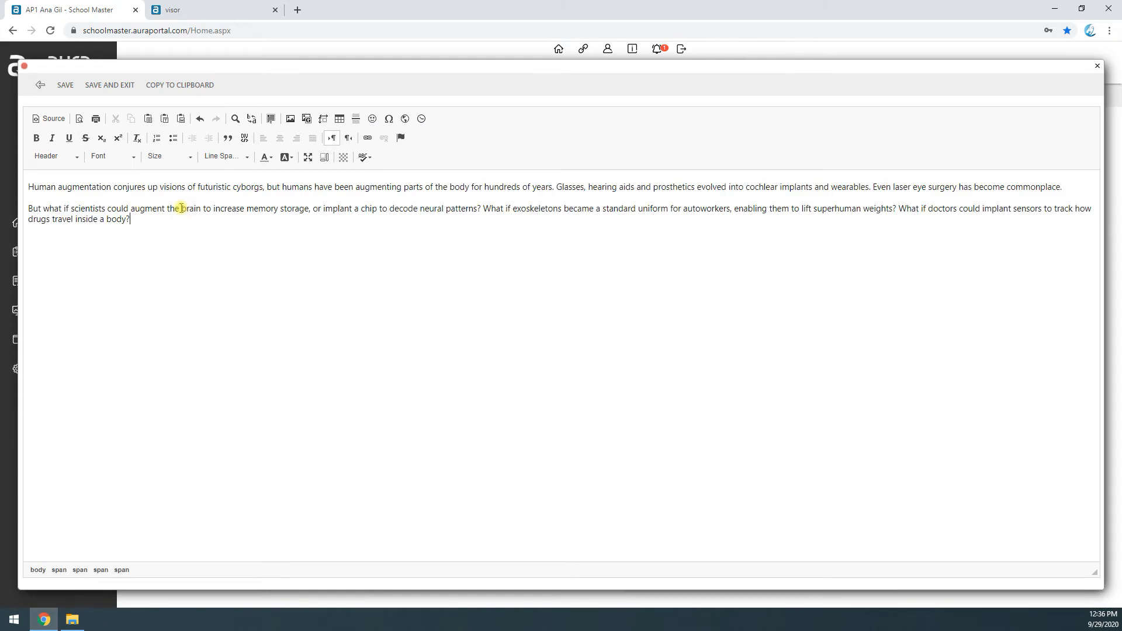
{"action": "left_click", "coordinate": [109, 85]}
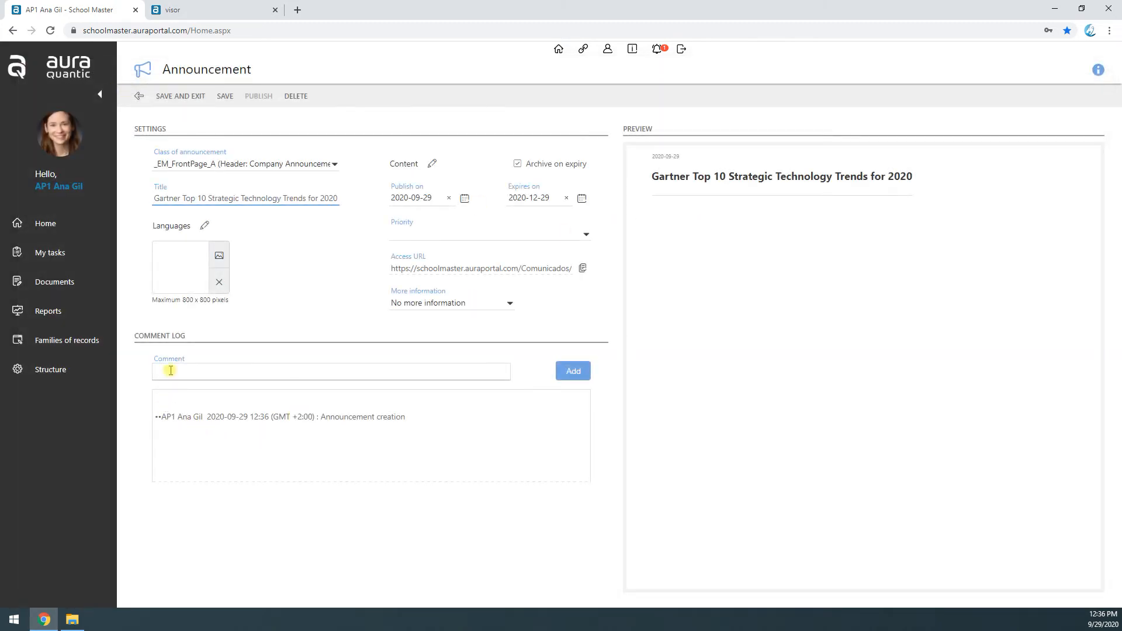
- Open the image gallery for the announcement and search it for "gart"
{"action": "left_click", "coordinate": [219, 257]}
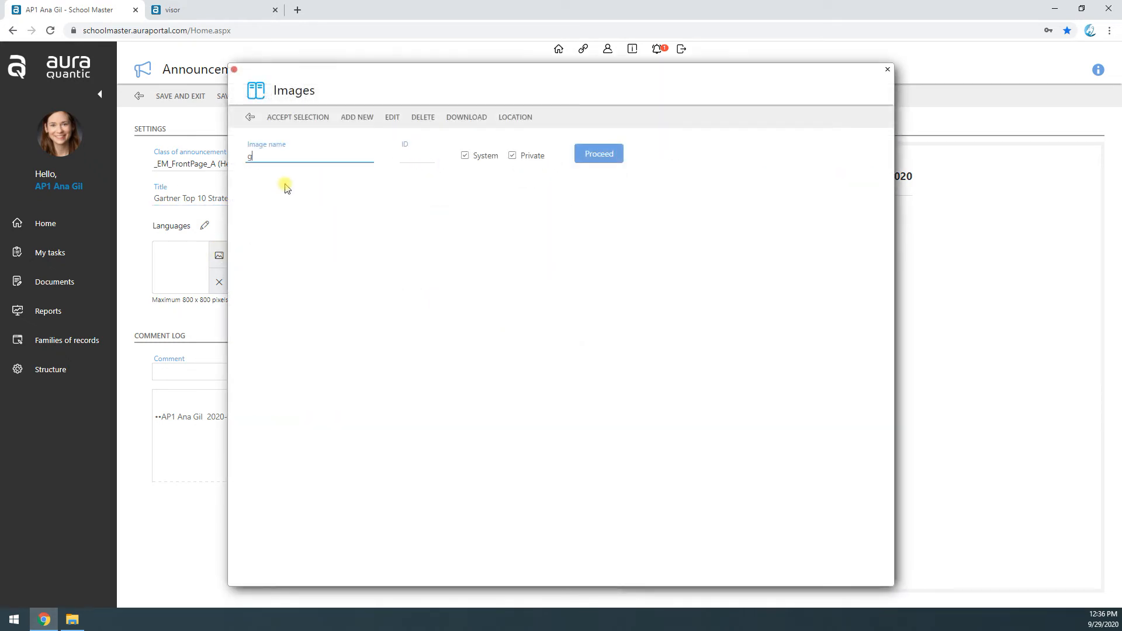
{"action": "type", "text": "gart"}
{"action": "key", "text": "Return"}
- Add Snap38.jpg from the Desktop to the image gallery and use it as the announcement's image
{"action": "left_click", "coordinate": [350, 120]}
{"action": "left_click", "coordinate": [695, 351]}
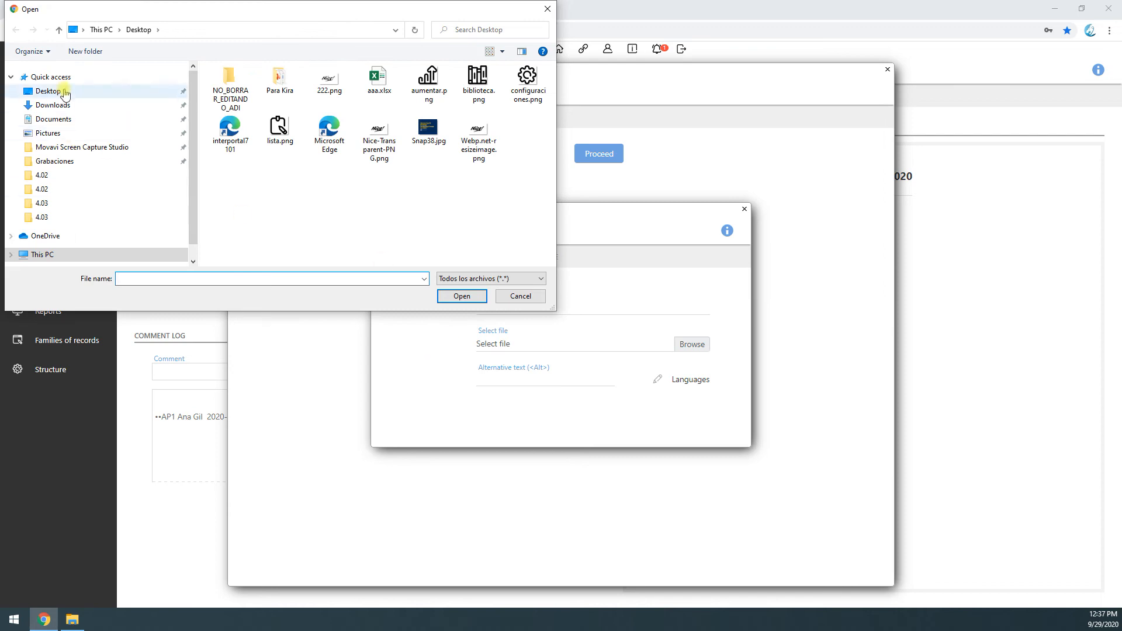
{"action": "left_click", "coordinate": [64, 92]}
{"action": "left_click", "coordinate": [429, 137]}
{"action": "left_click", "coordinate": [468, 297]}
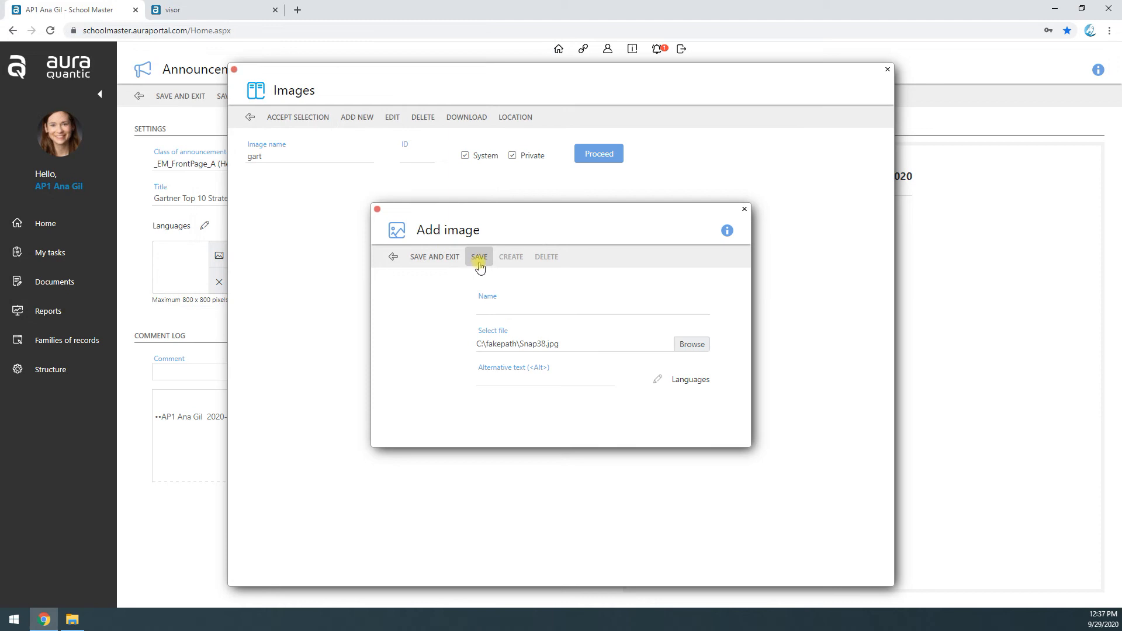
{"action": "left_click", "coordinate": [441, 260]}
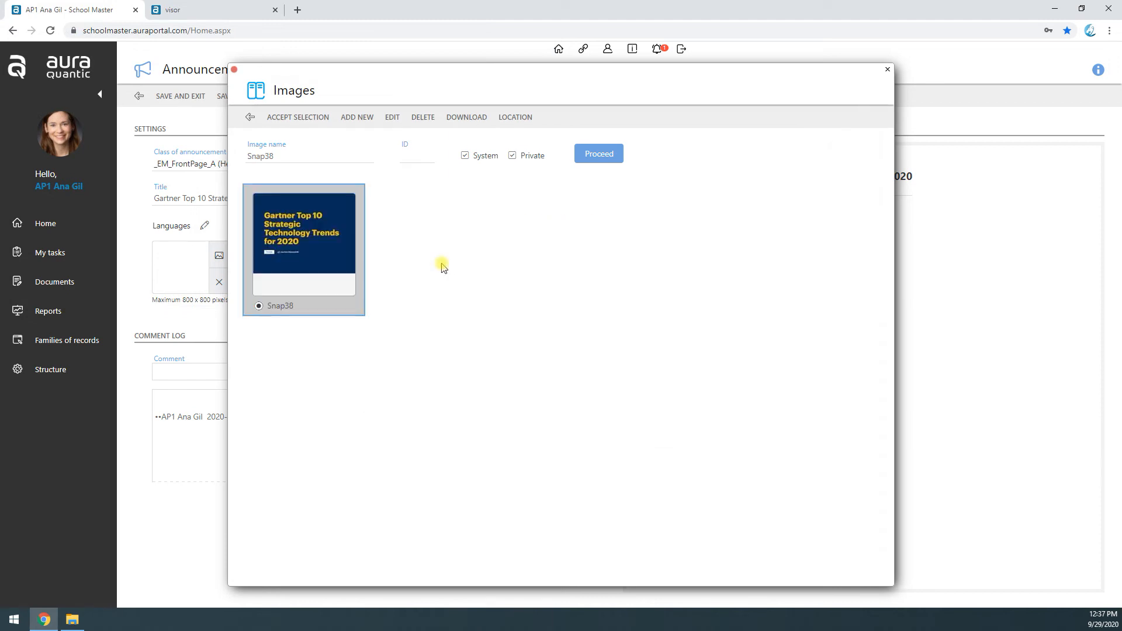
{"action": "left_click", "coordinate": [300, 117]}
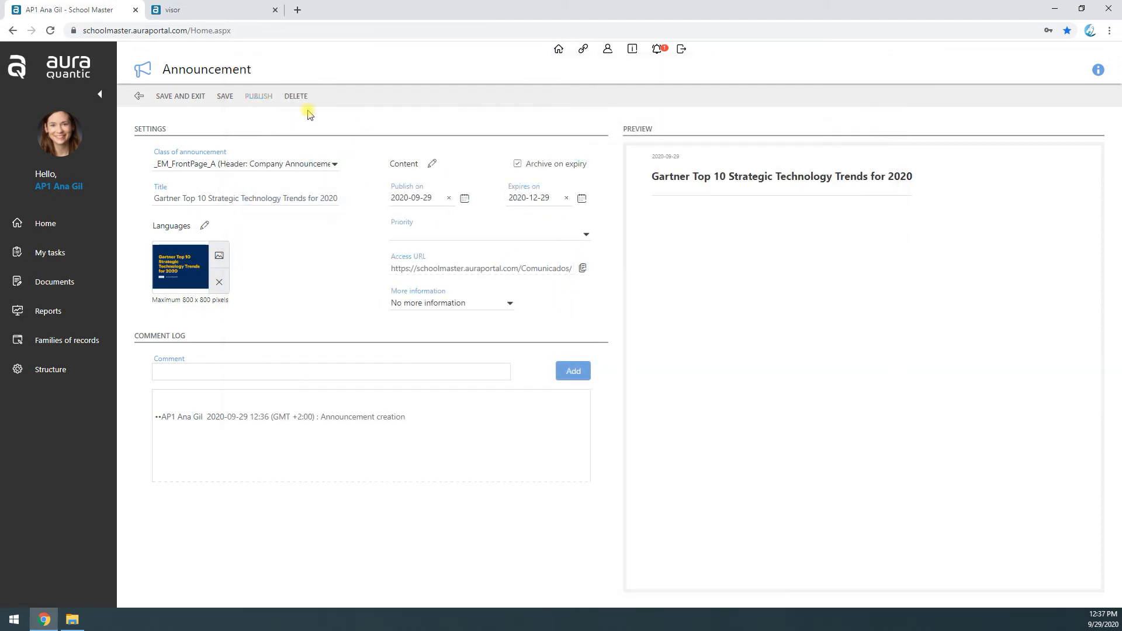
- Save the announcement to refresh its preview and set its publication date to 2020-09-28
{"action": "left_click", "coordinate": [225, 100]}
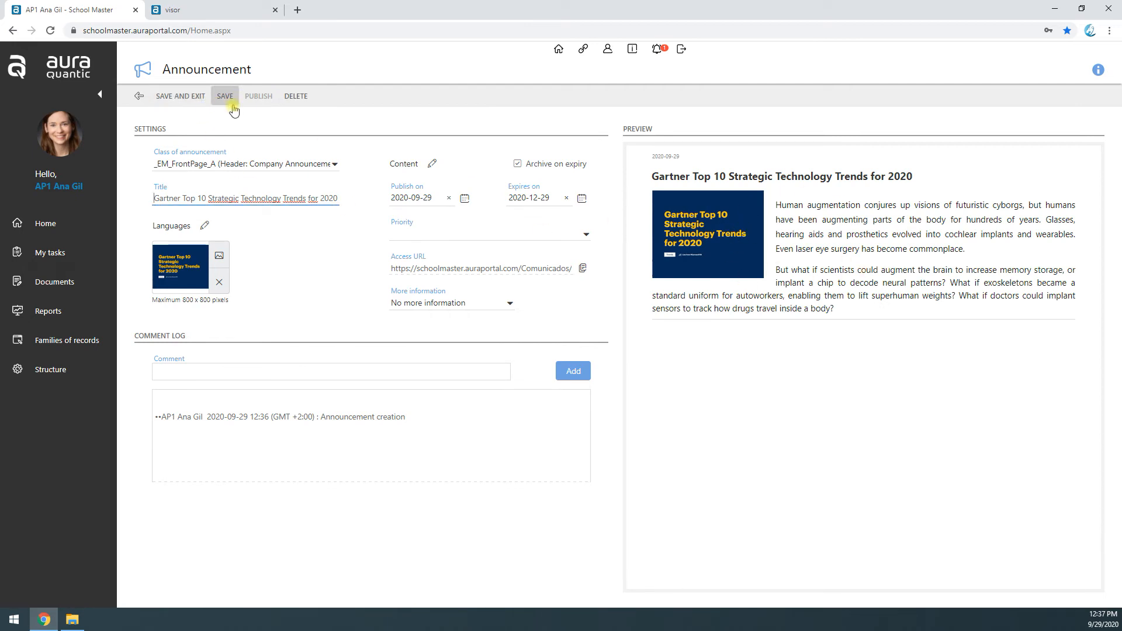
{"action": "left_click", "coordinate": [464, 198]}
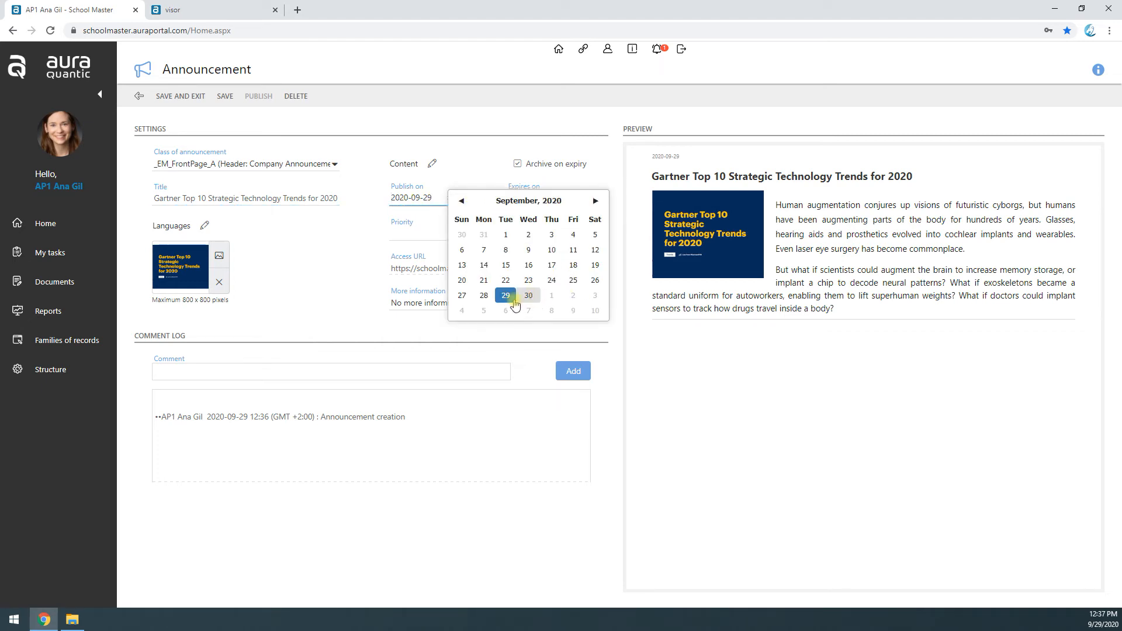
{"action": "left_click", "coordinate": [483, 295]}
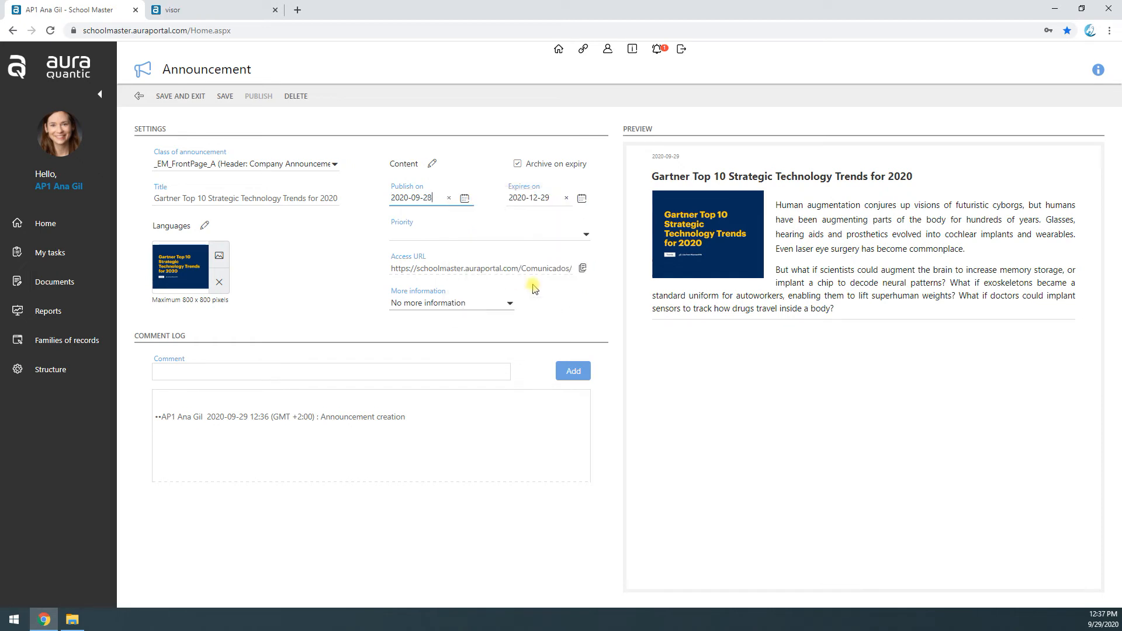
- Set the announcement's expiry date to 2021-01-31, then save and exit
{"action": "left_click", "coordinate": [581, 198]}
{"action": "left_click", "coordinate": [711, 201]}
{"action": "left_click", "coordinate": [579, 312]}
{"action": "left_click", "coordinate": [581, 199]}
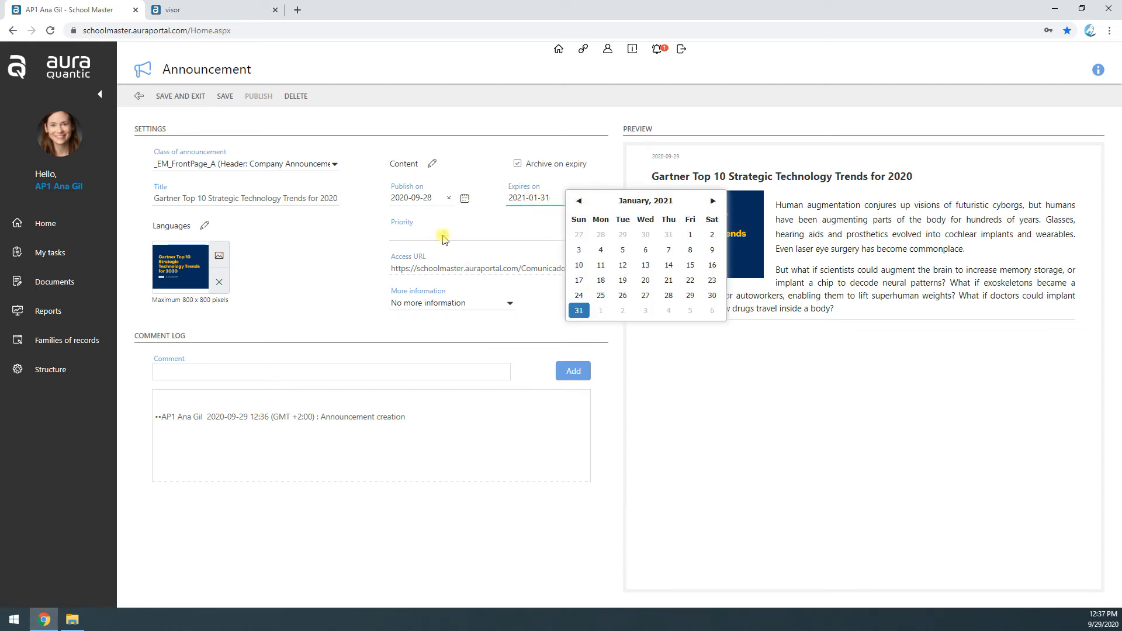
{"action": "left_click", "coordinate": [349, 253]}
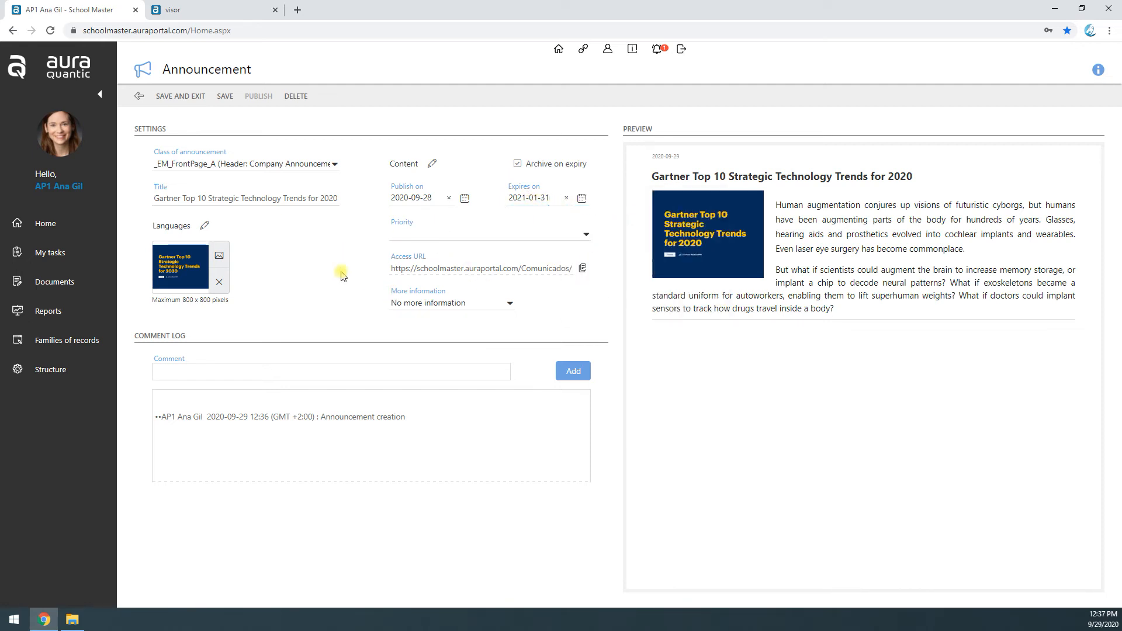
{"action": "left_click", "coordinate": [181, 97]}
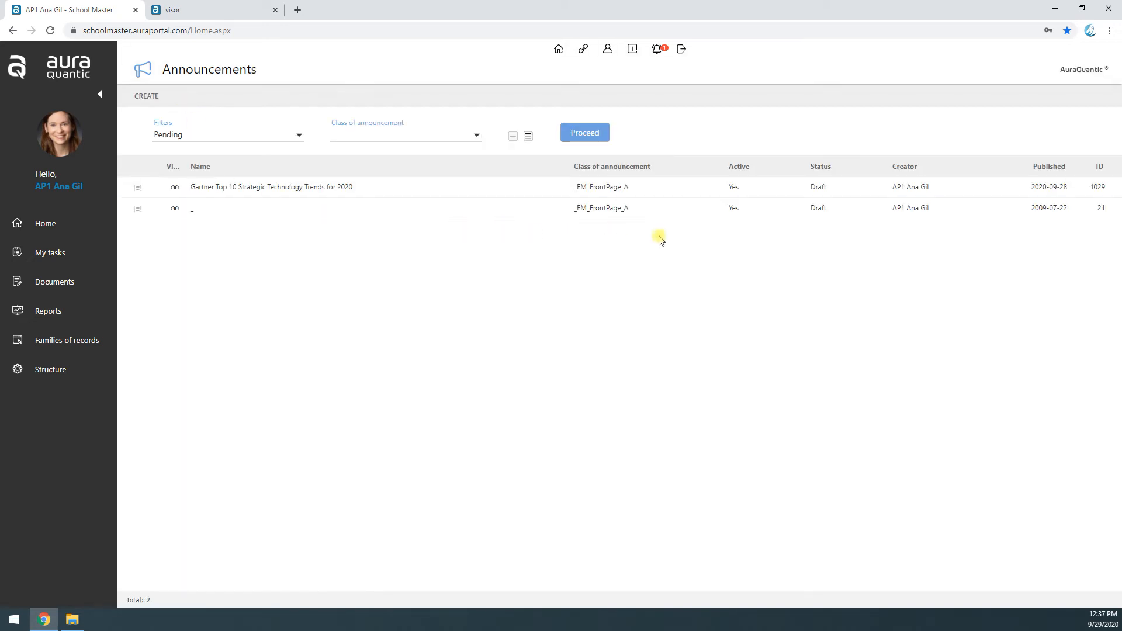
- Reopen the pending Gartner announcement, change its class to Course DEMO and publish it
{"action": "left_click", "coordinate": [271, 188]}
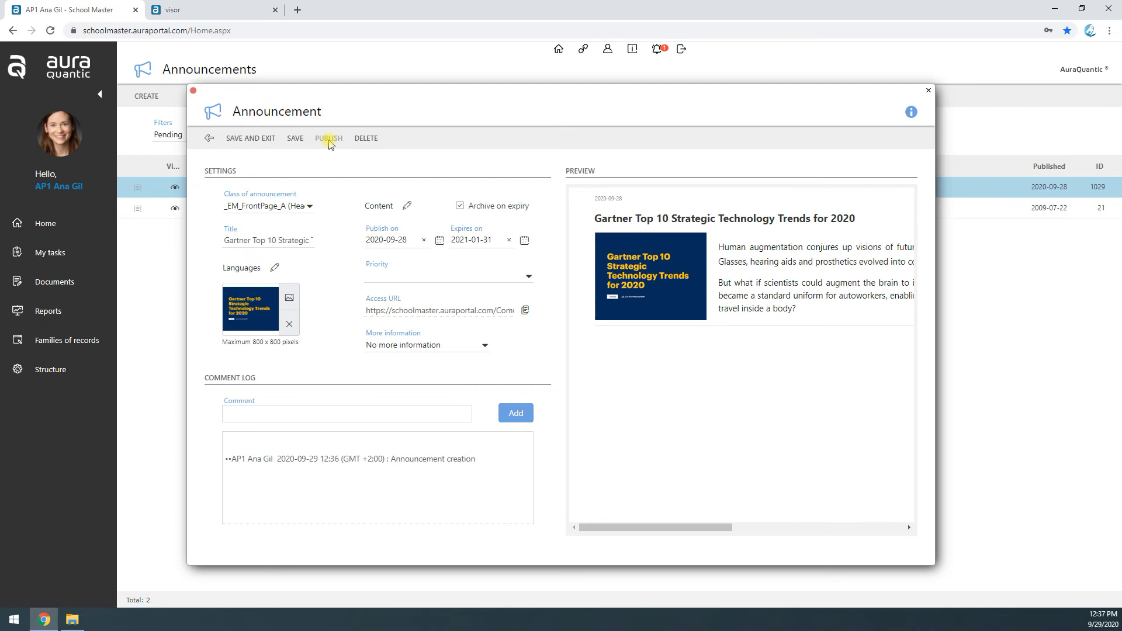
{"action": "left_click", "coordinate": [255, 207]}
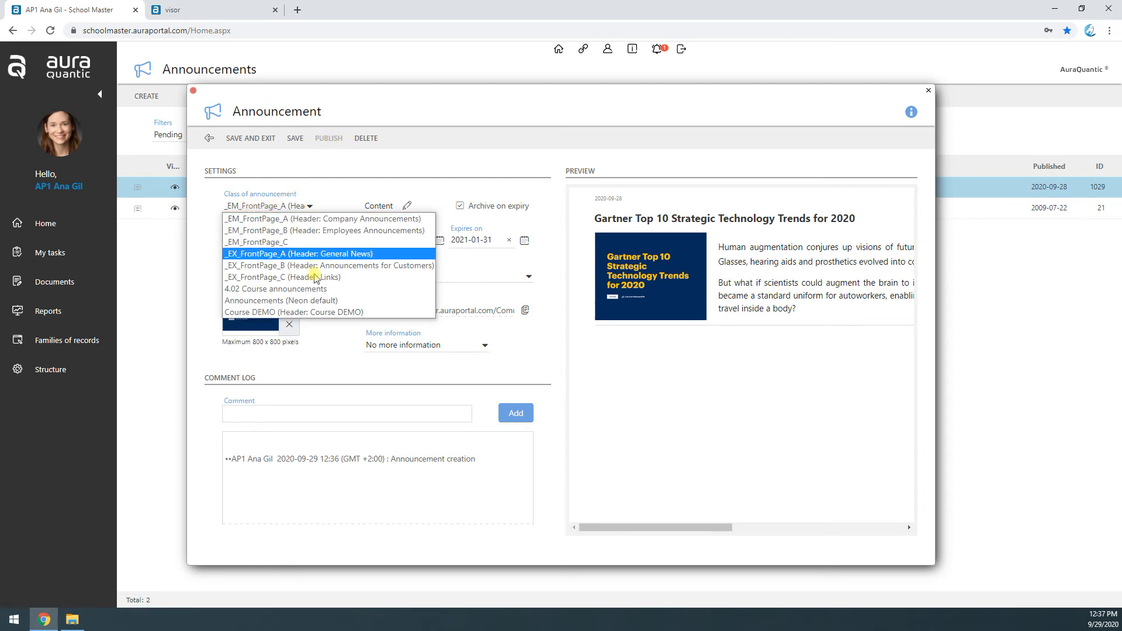
{"action": "left_click", "coordinate": [328, 313]}
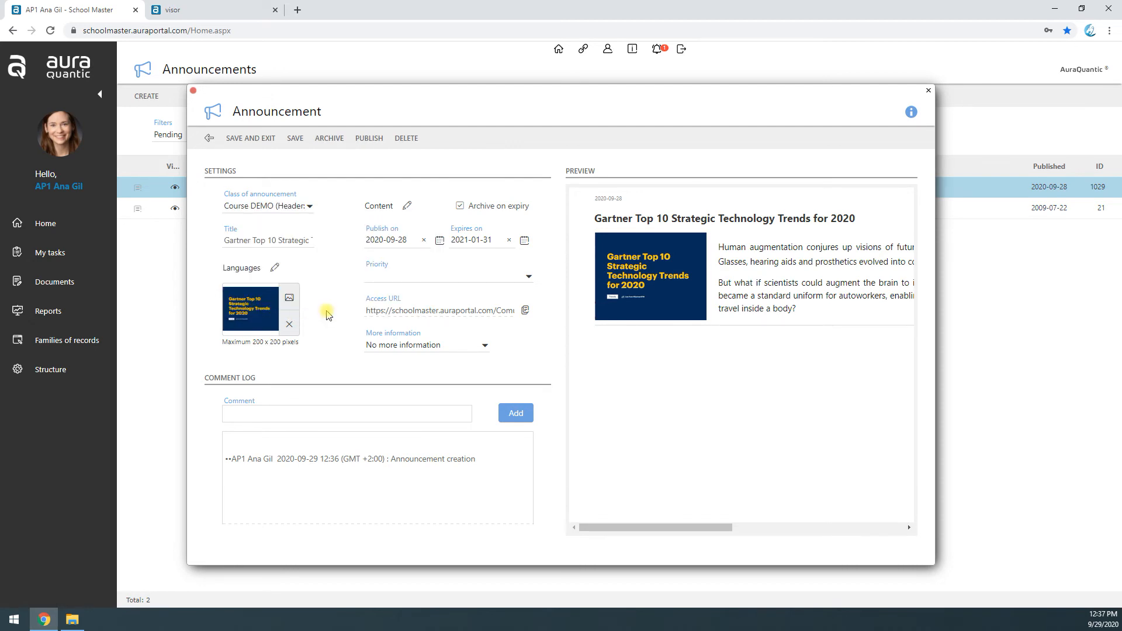
{"action": "left_click", "coordinate": [366, 142]}
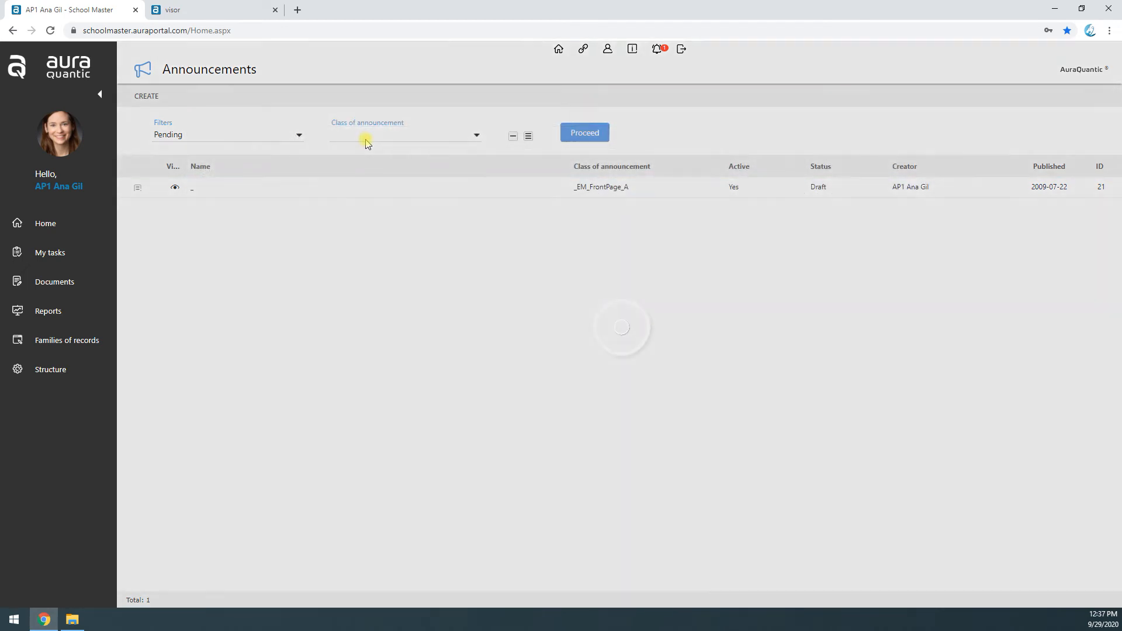
- Reload the Course DEMO viewer page, examine the announcement in a smaller separate window and close the page
{"action": "left_click", "coordinate": [218, 11]}
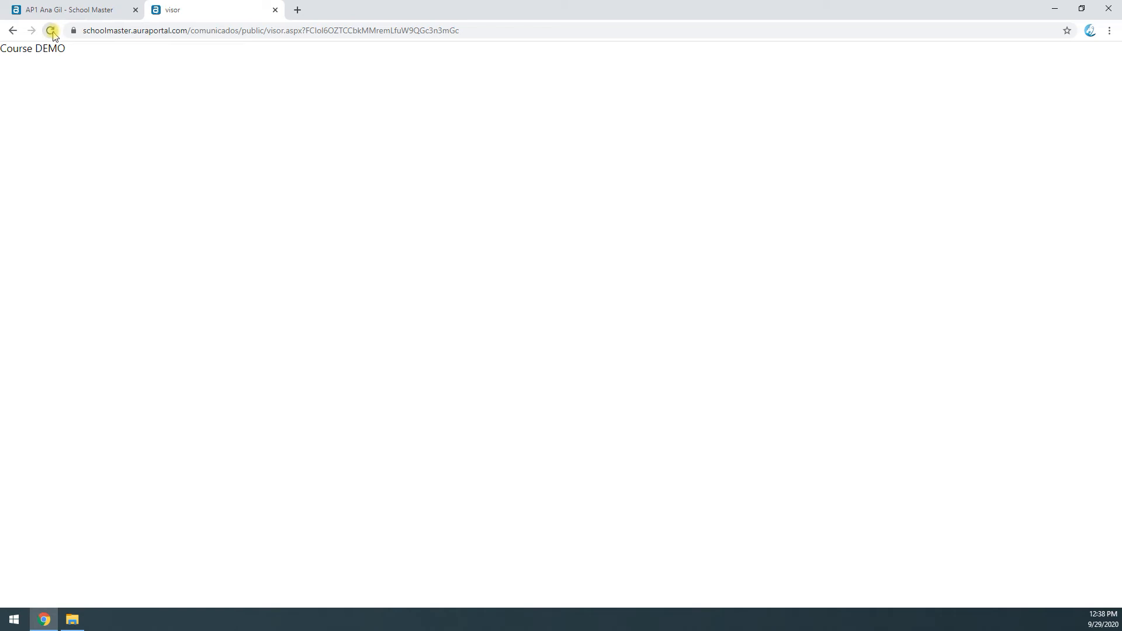
{"action": "left_click", "coordinate": [51, 31]}
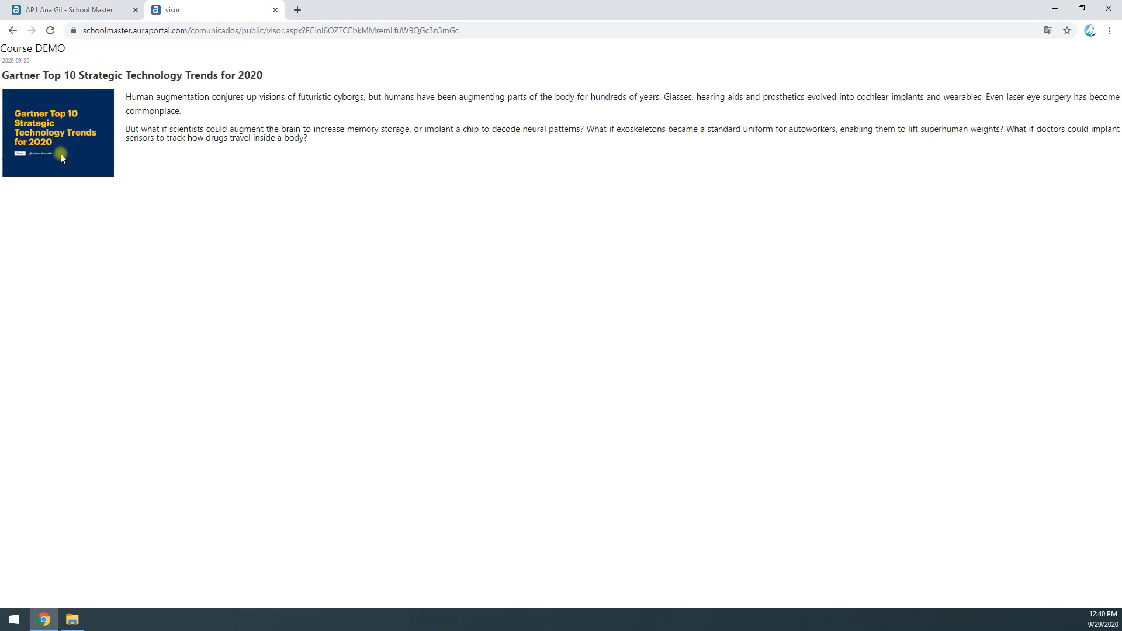
{"action": "left_click_drag", "start_coordinate": [30, 59], "coordinate": [175, 153]}
{"action": "left_click", "coordinate": [194, 161]}
{"action": "left_click_drag", "start_coordinate": [199, 4], "coordinate": [454, 116]}
{"action": "left_click_drag", "start_coordinate": [506, 6], "coordinate": [688, 110]}
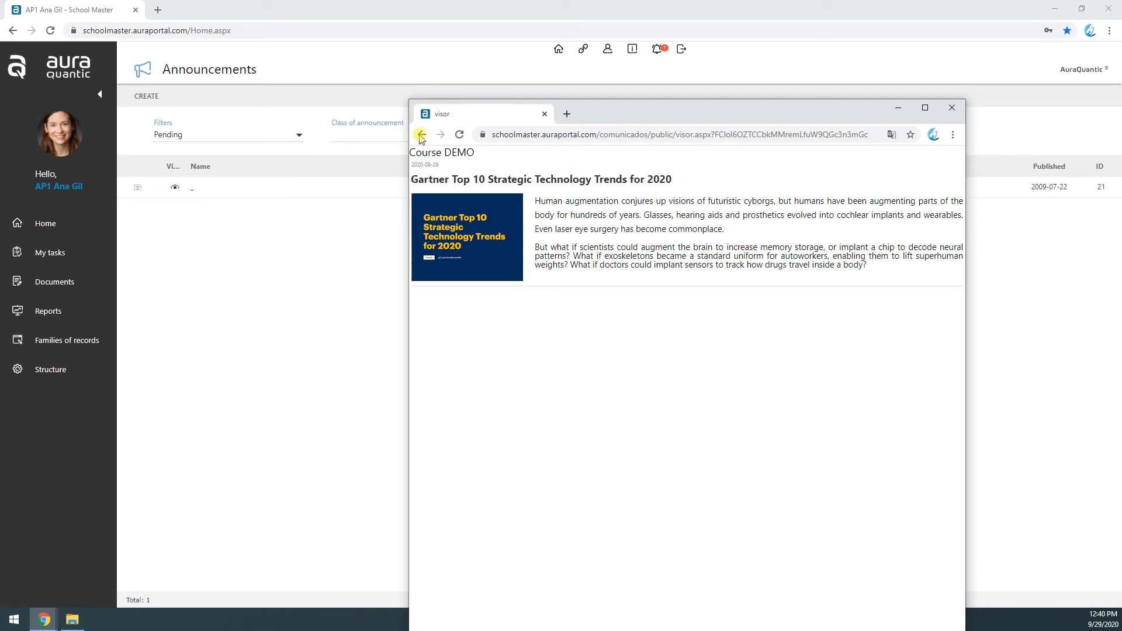
{"action": "left_click", "coordinate": [544, 114]}
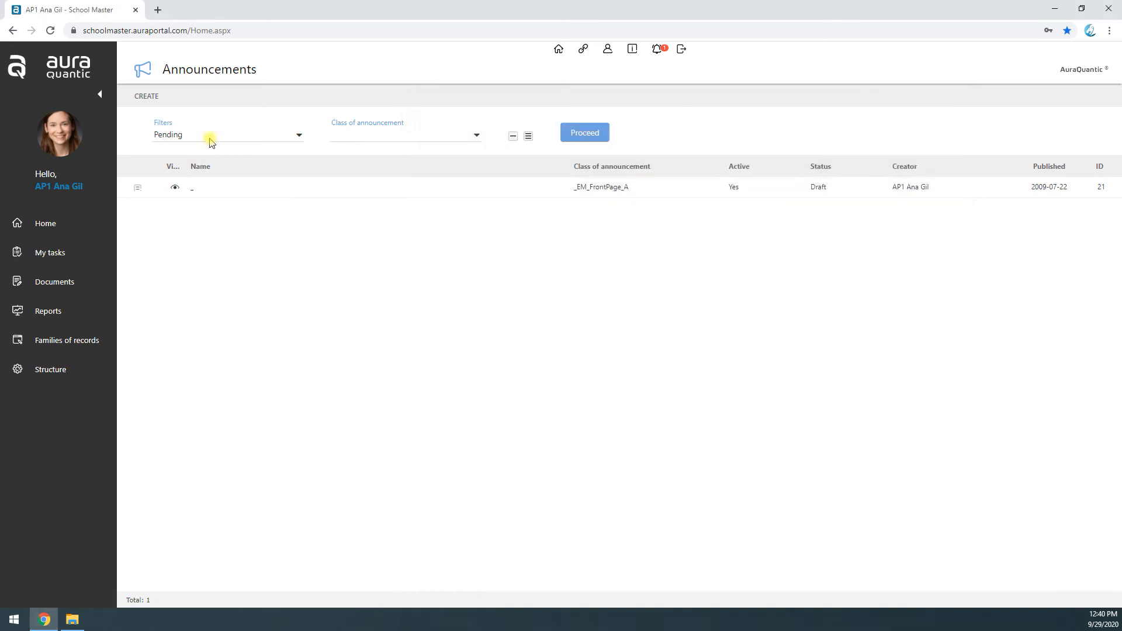
- Filter for all published announcements, look at the class choices of the Course DEMO announcement and check the home page
{"action": "left_click", "coordinate": [210, 137]}
{"action": "left_click", "coordinate": [212, 171]}
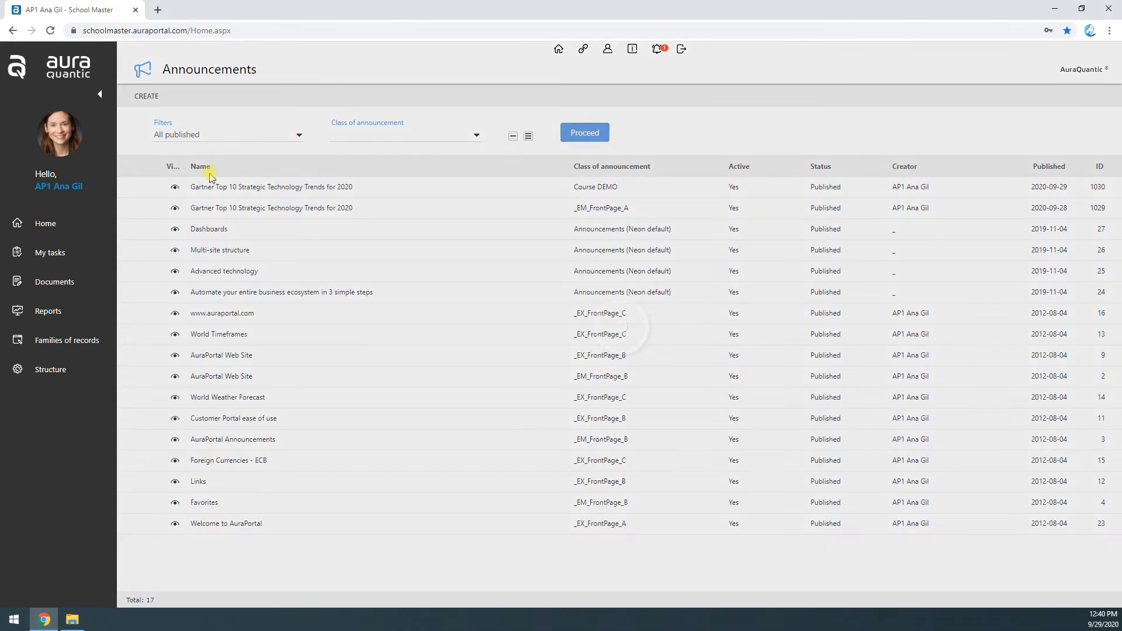
{"action": "double_click", "coordinate": [301, 187]}
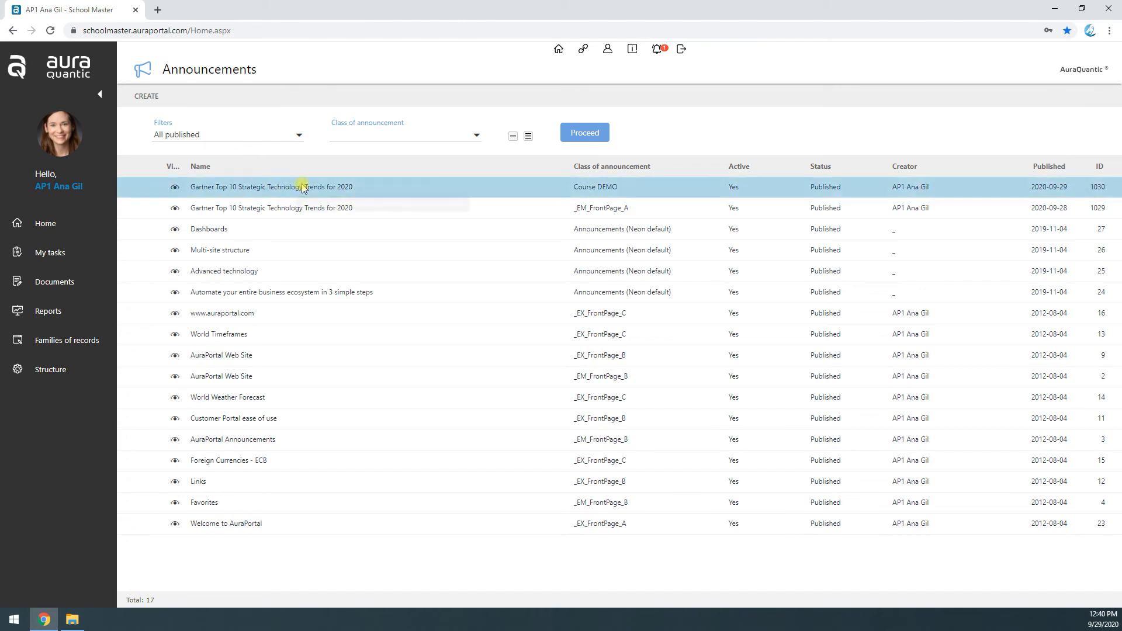
{"action": "left_click", "coordinate": [288, 209]}
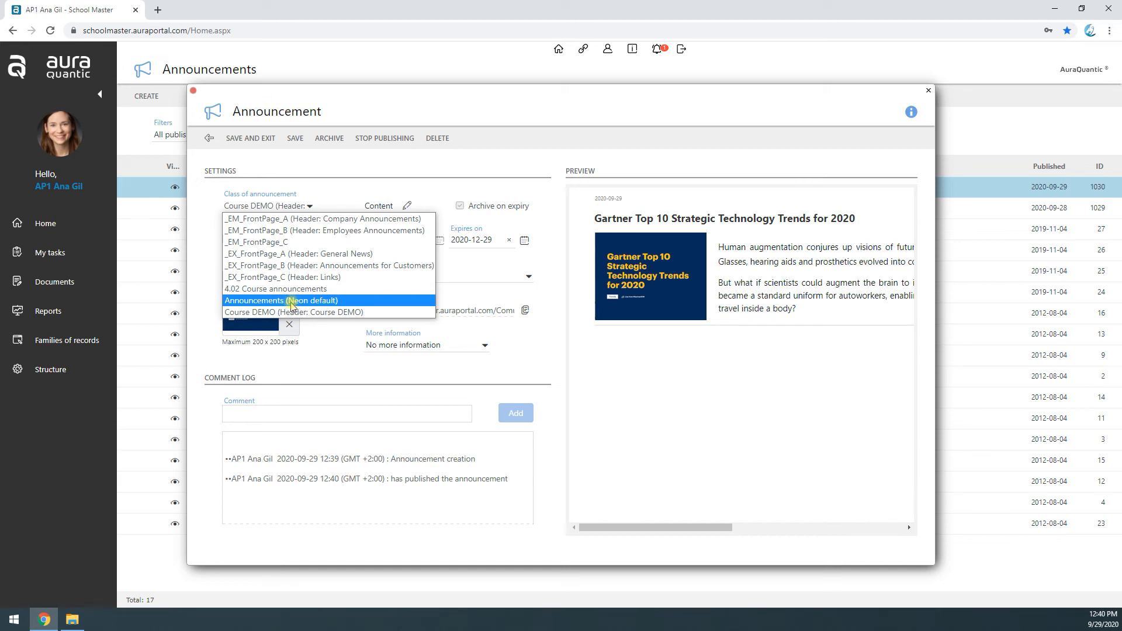
{"action": "left_click", "coordinate": [55, 227]}
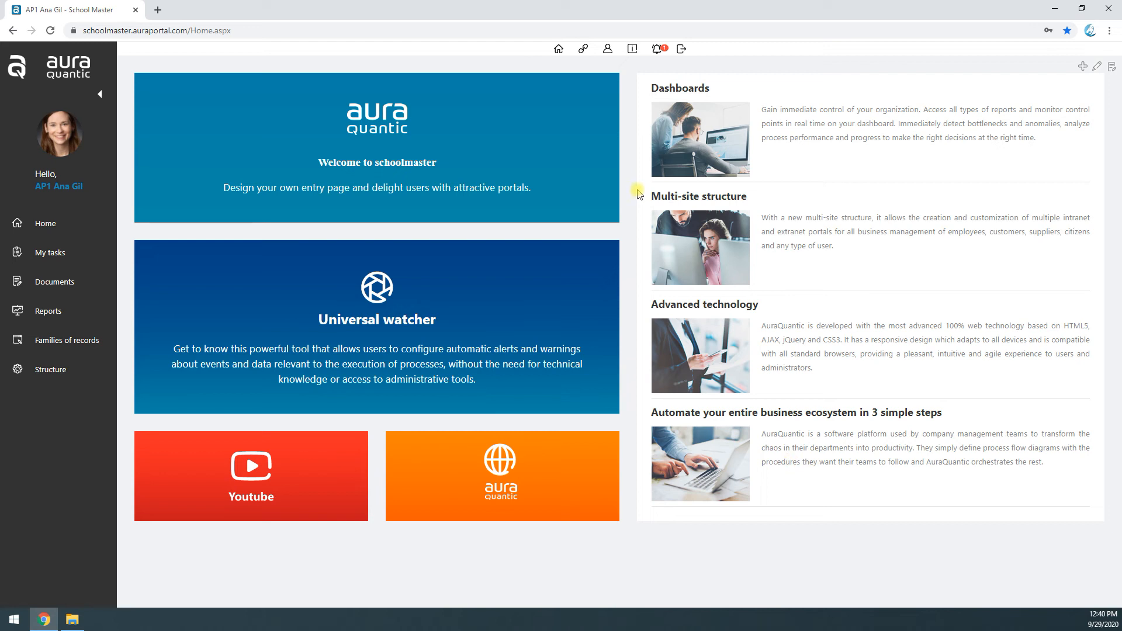
- Change the published Course DEMO announcement's class to Announcements (Neon default), save and exit, and view the home page
{"action": "left_click", "coordinate": [655, 50]}
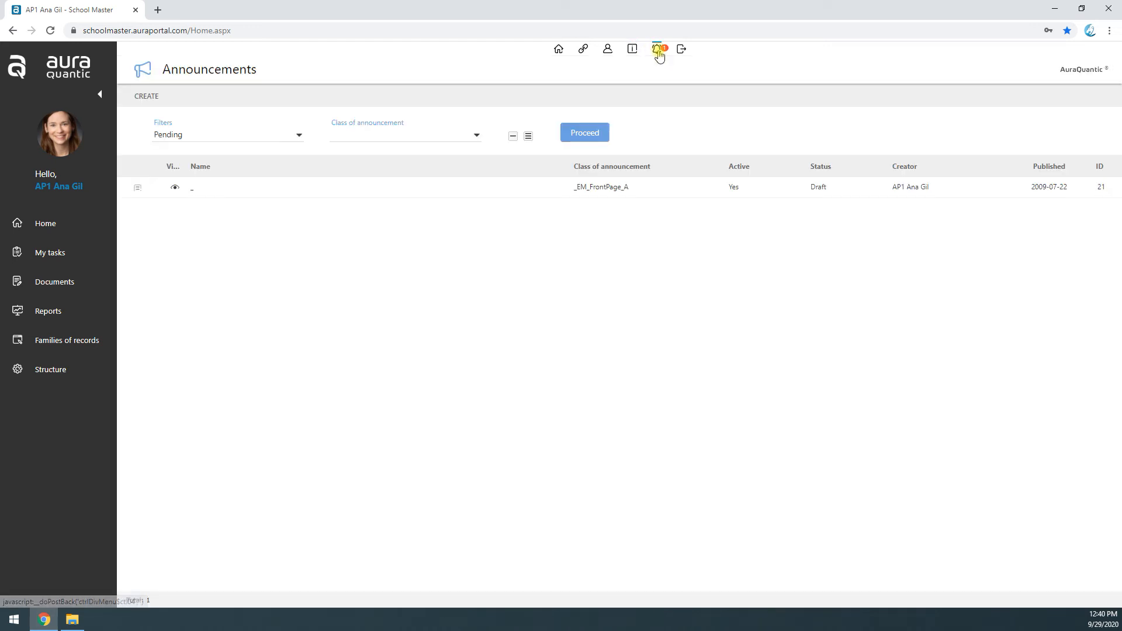
{"action": "left_click", "coordinate": [197, 136]}
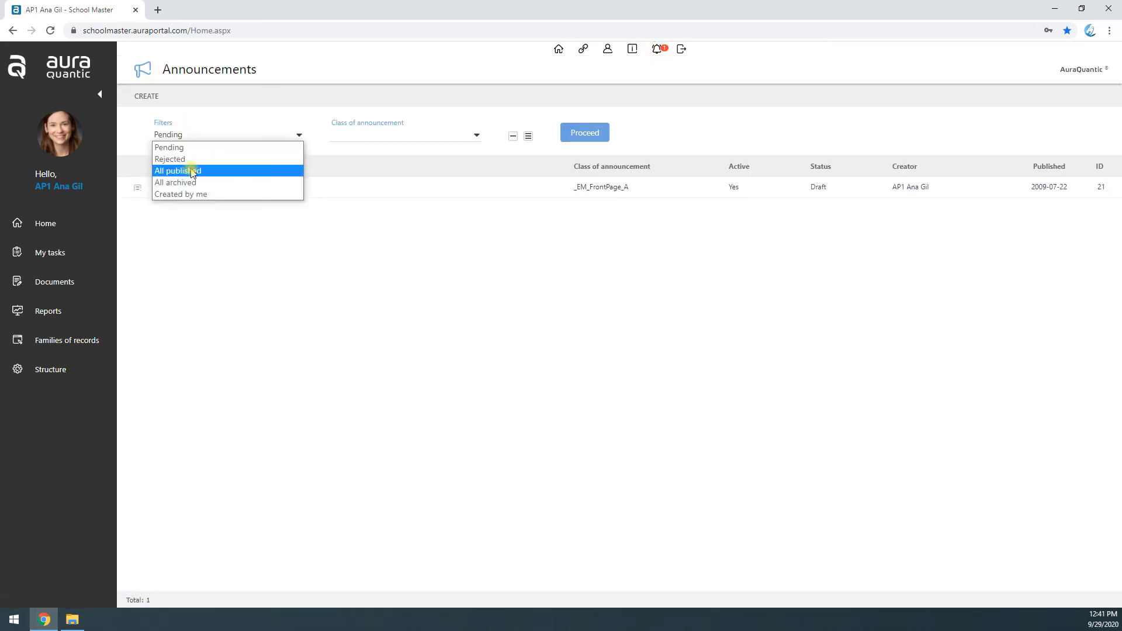
{"action": "left_click", "coordinate": [192, 171]}
{"action": "left_click", "coordinate": [274, 190]}
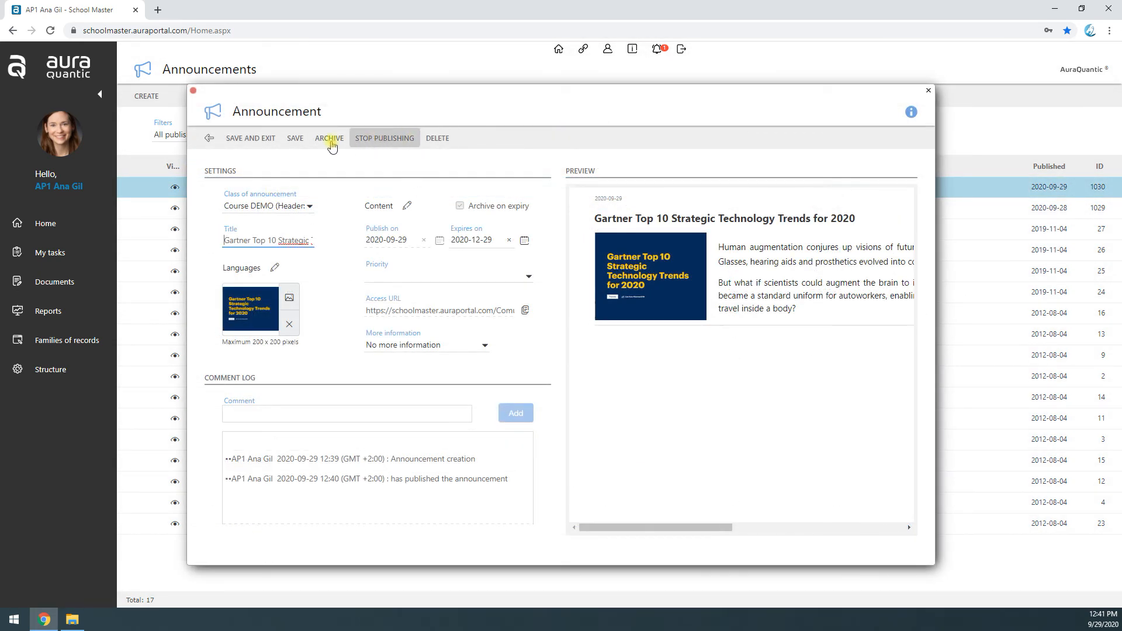
{"action": "left_click", "coordinate": [304, 206]}
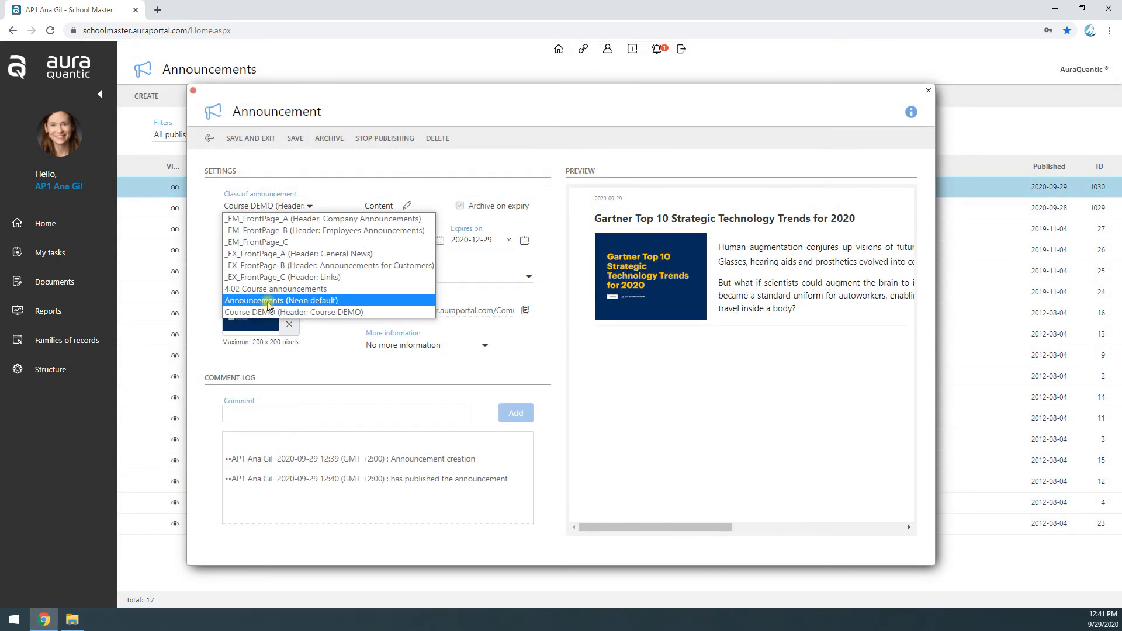
{"action": "left_click", "coordinate": [317, 301]}
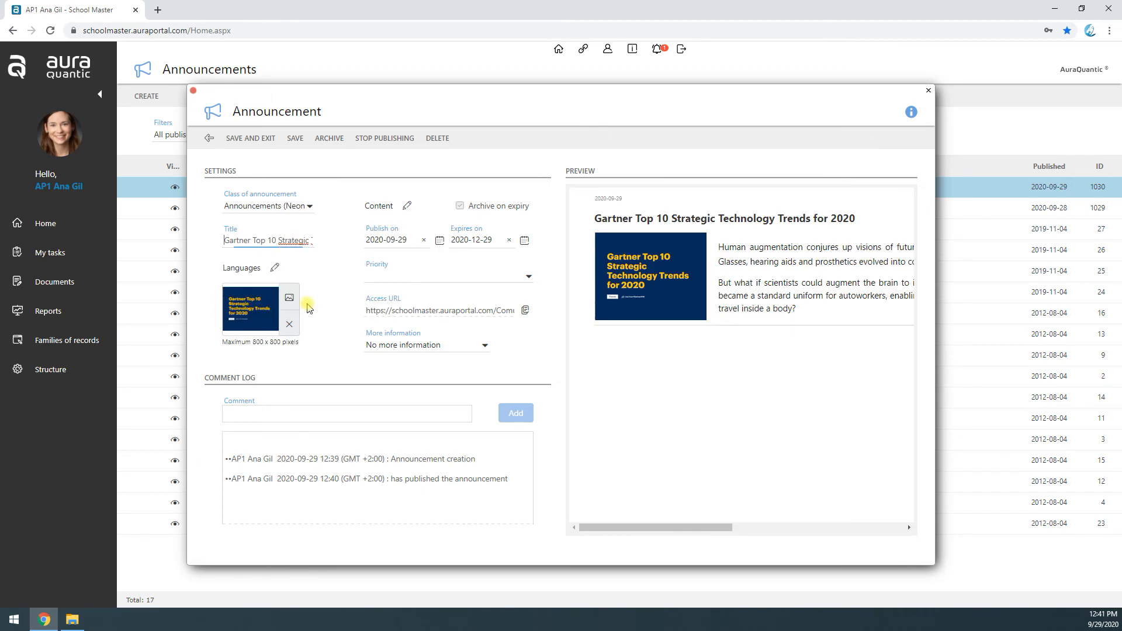
{"action": "left_click", "coordinate": [251, 139]}
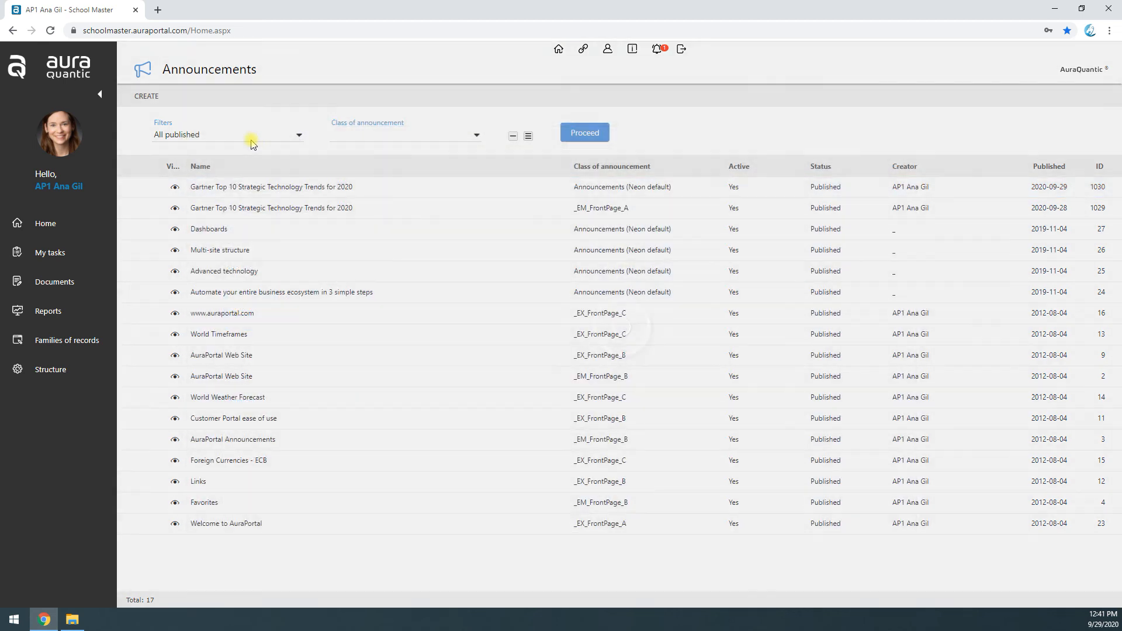
{"action": "left_click", "coordinate": [85, 231]}
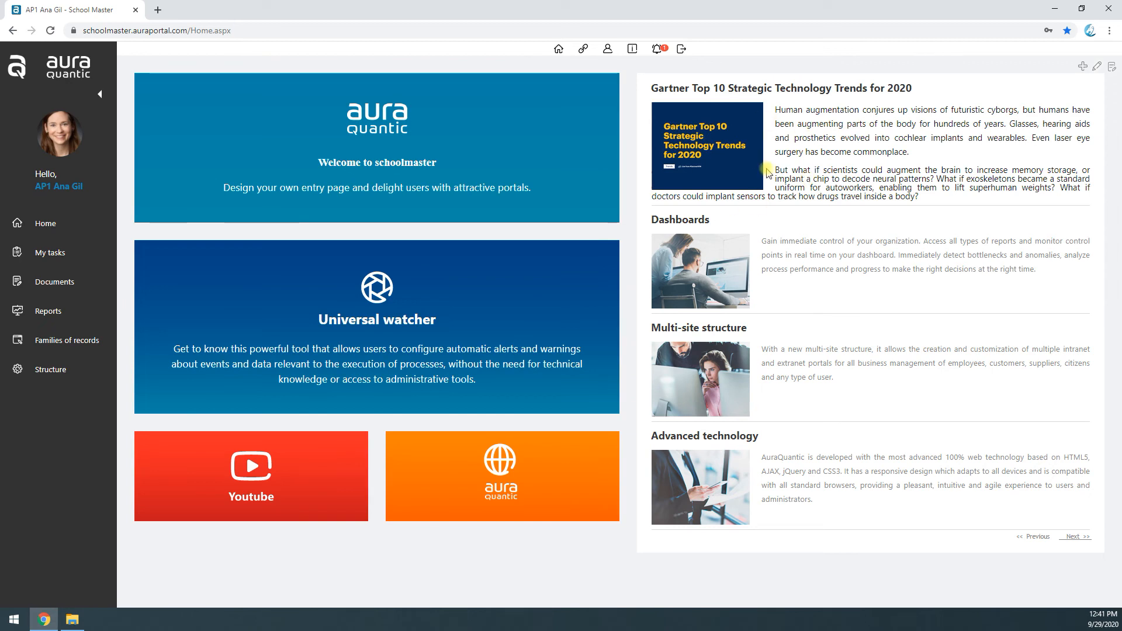
- Filter for announcements created by me, delete the Gartner one in class Announcements (Neon default), and return to the home page
{"action": "left_click", "coordinate": [658, 50]}
{"action": "left_click", "coordinate": [200, 136]}
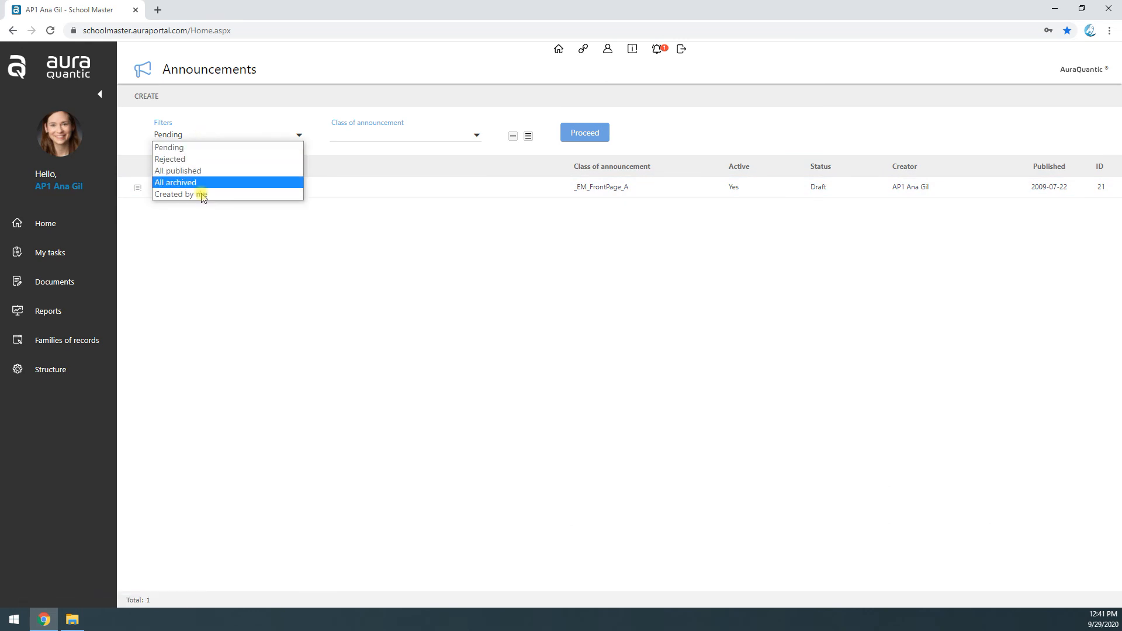
{"action": "left_click", "coordinate": [186, 195]}
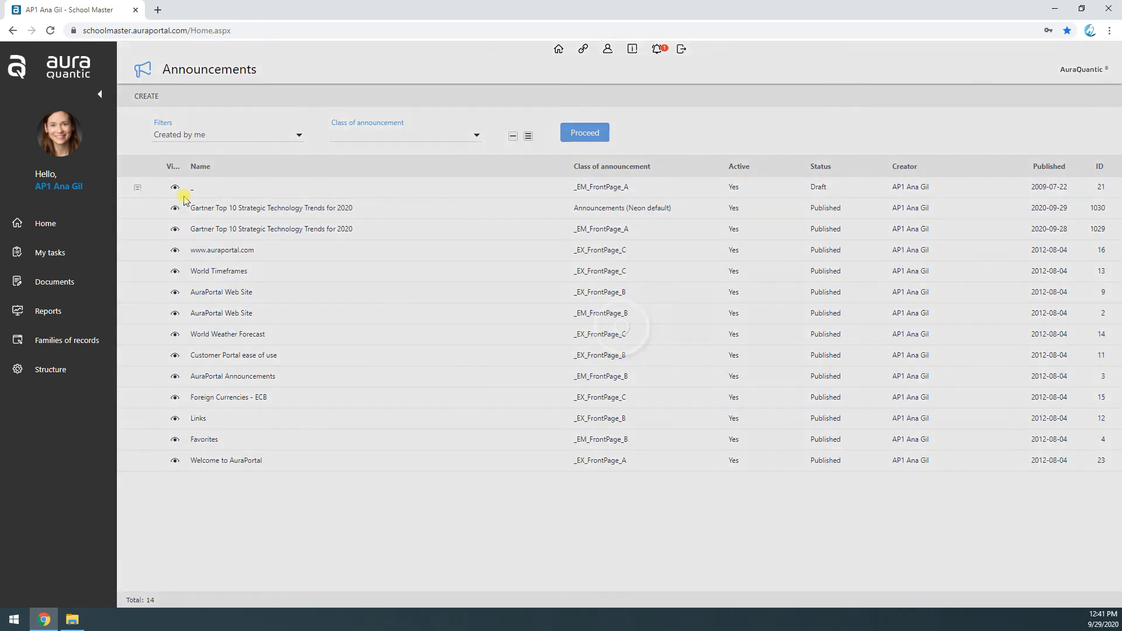
{"action": "left_click", "coordinate": [225, 210]}
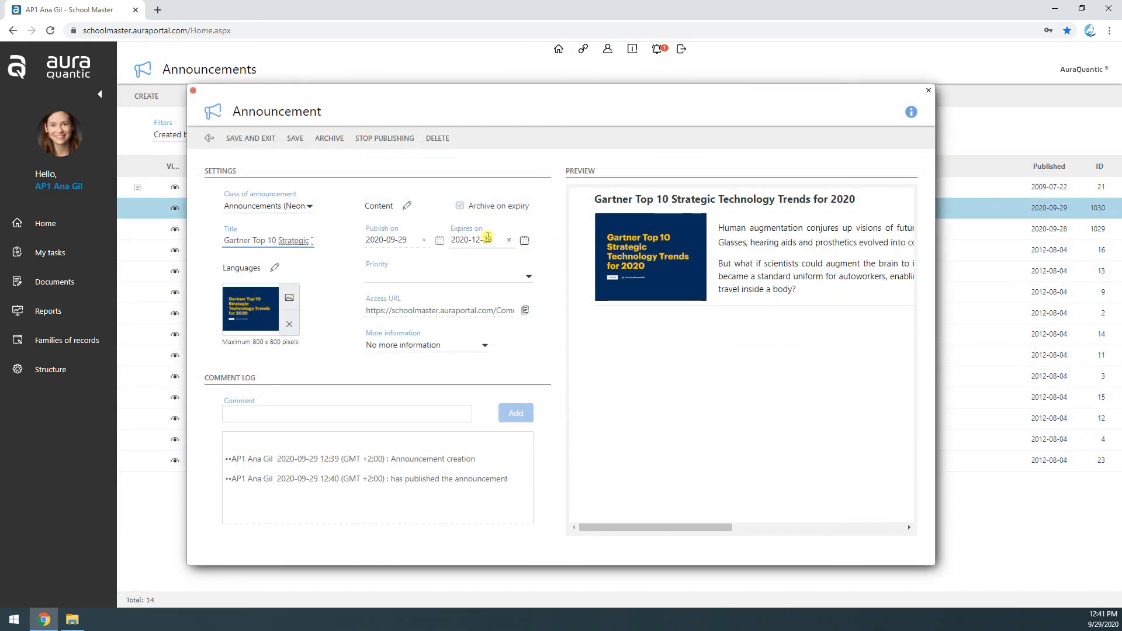
{"action": "left_click", "coordinate": [435, 138]}
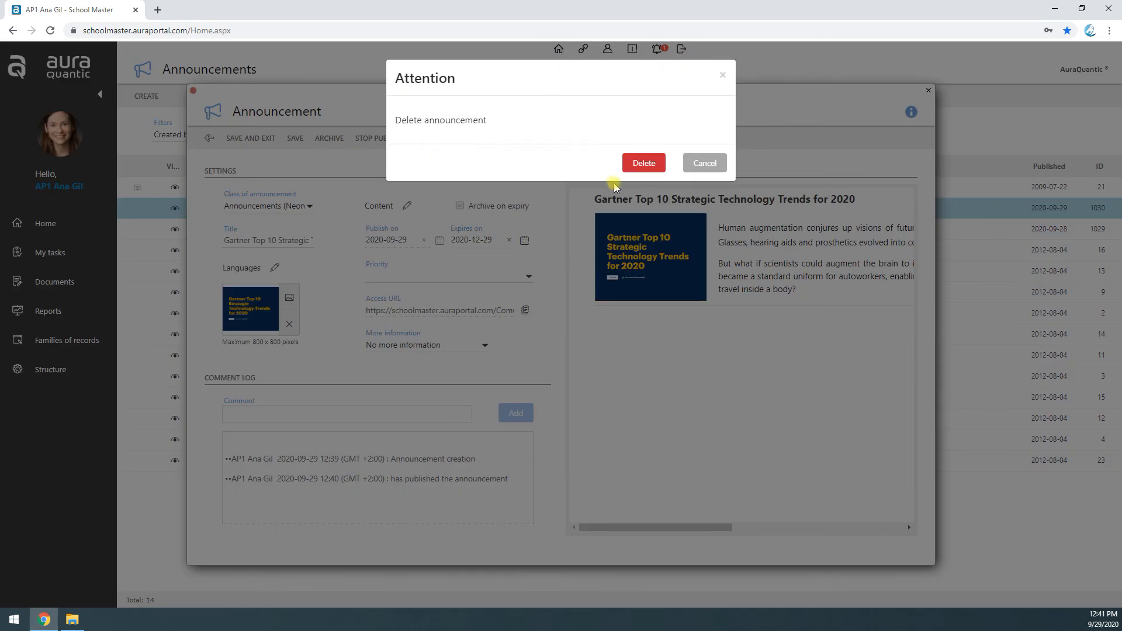
{"action": "left_click", "coordinate": [645, 164]}
{"action": "left_click", "coordinate": [70, 223]}
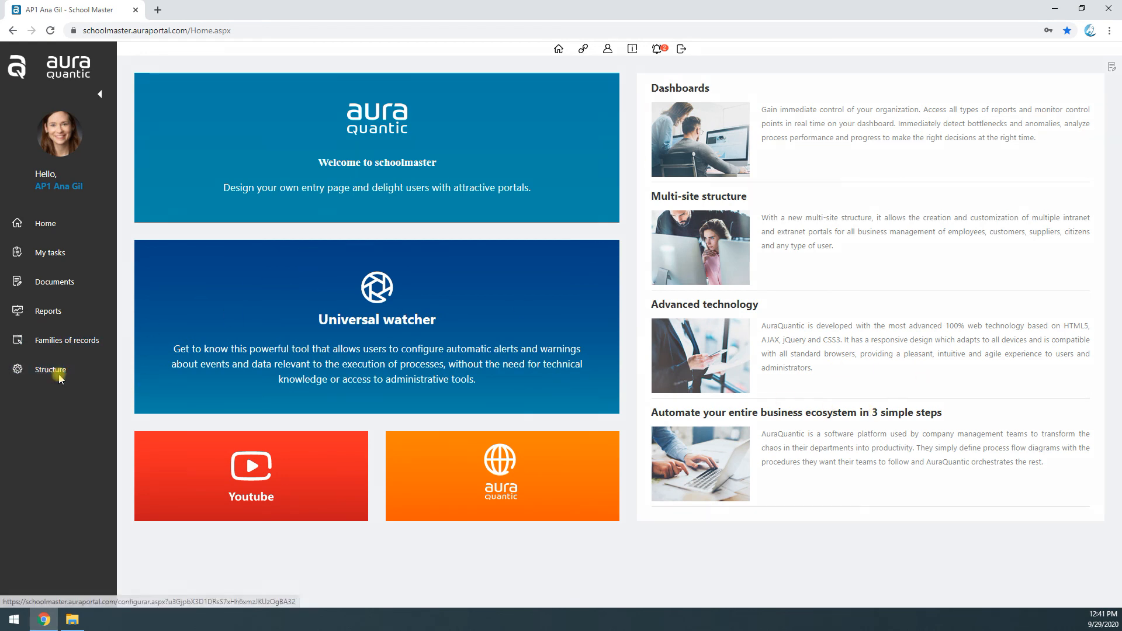
- Delete the Course DEMO class of announcement from the structure's content management and return to the home page
{"action": "left_click", "coordinate": [20, 369]}
{"action": "left_click", "coordinate": [832, 491]}
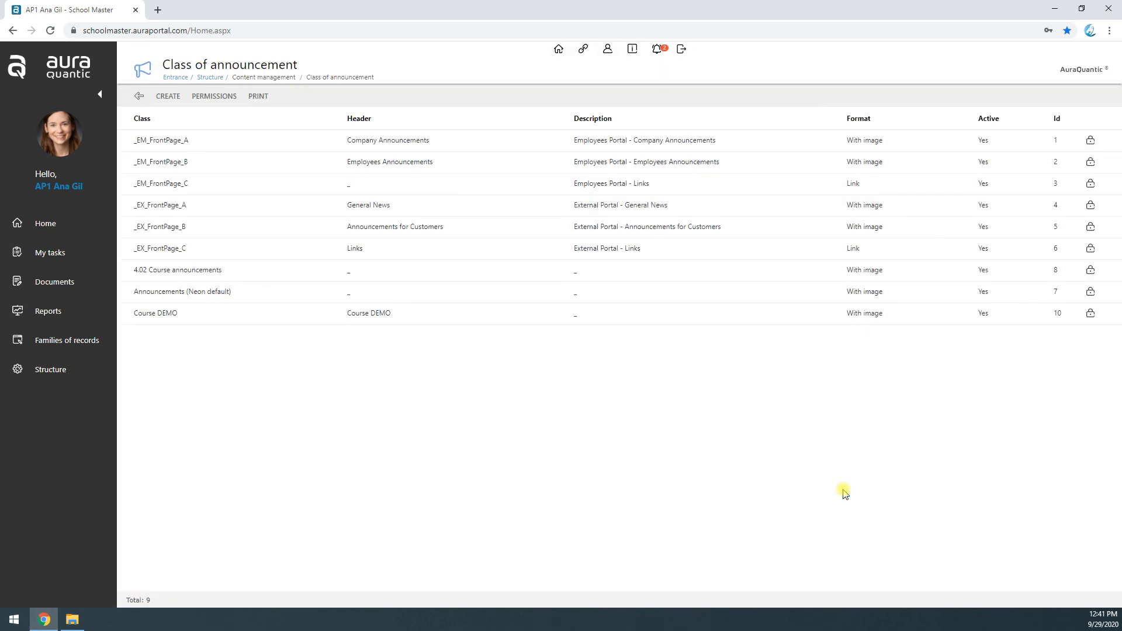
{"action": "left_click", "coordinate": [179, 320]}
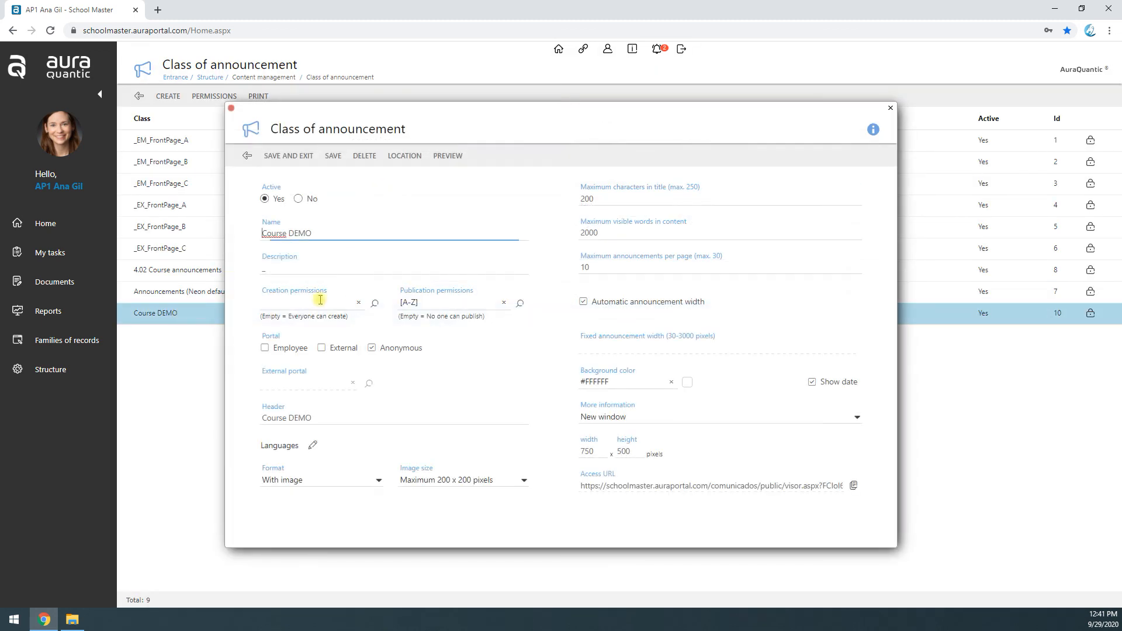
{"action": "left_click", "coordinate": [364, 156]}
{"action": "left_click", "coordinate": [644, 163]}
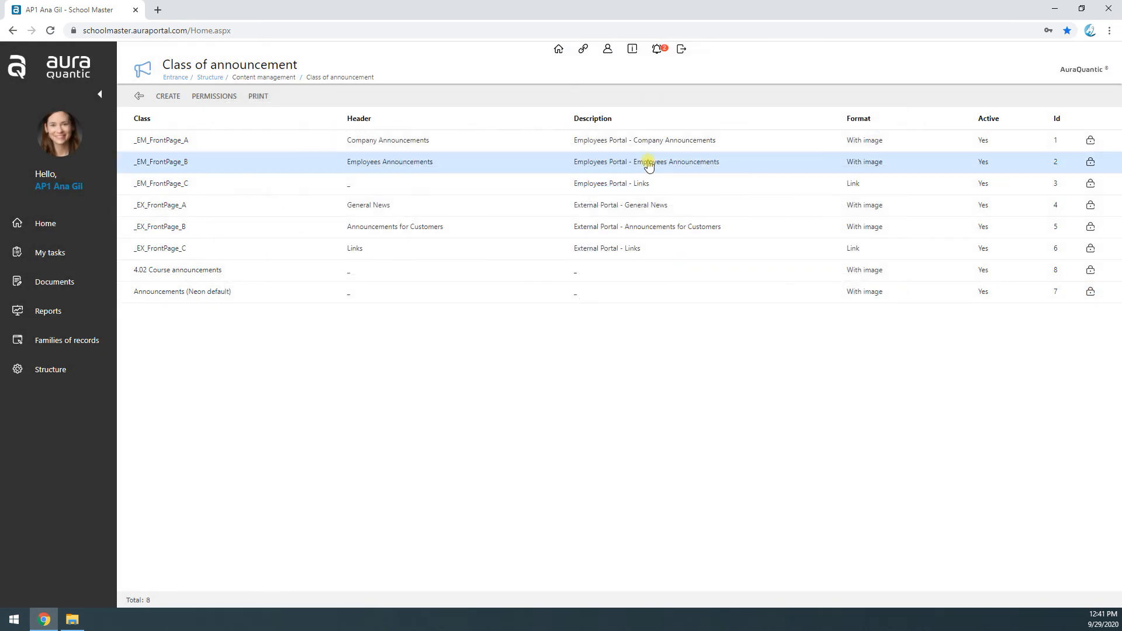
{"action": "left_click", "coordinate": [64, 222]}
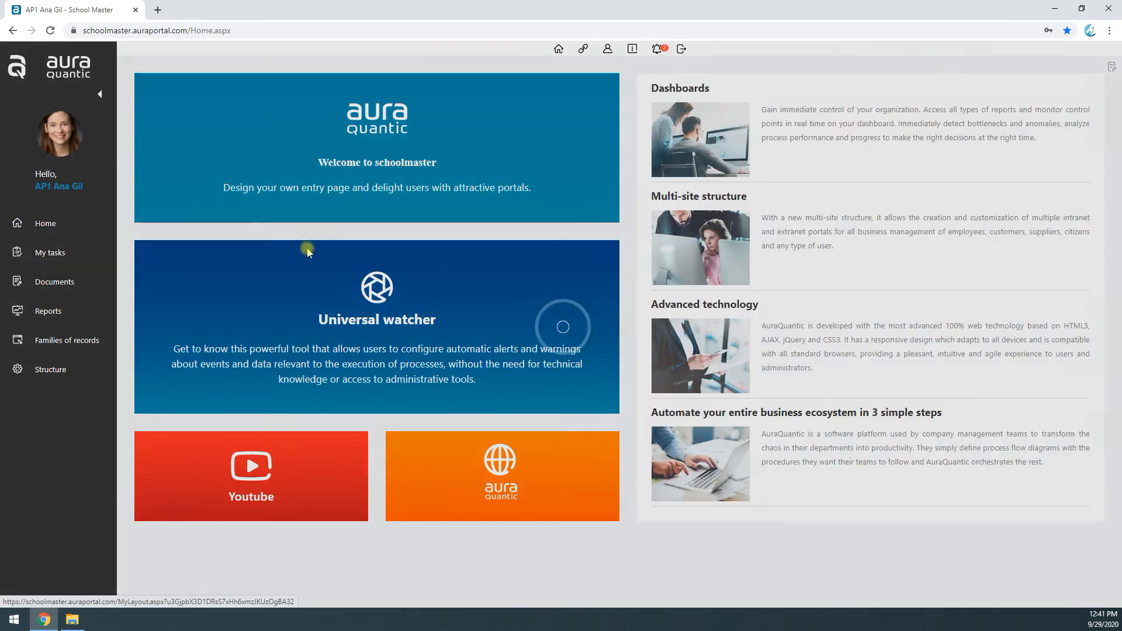